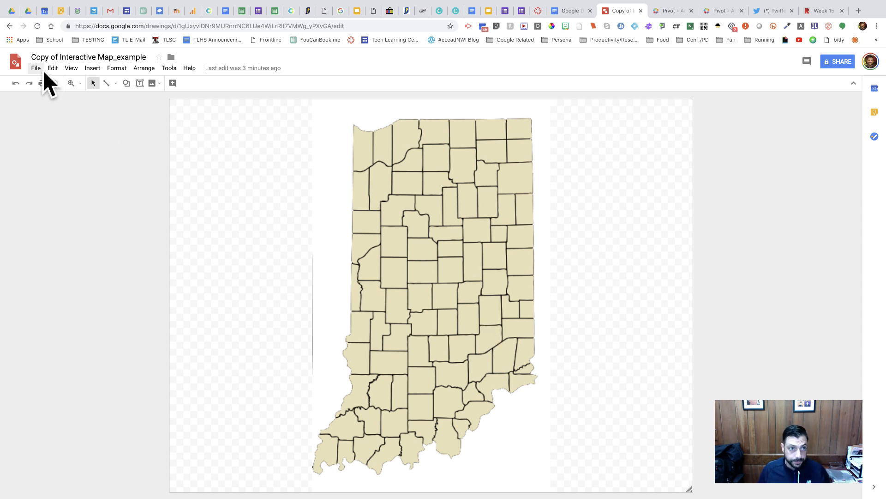
Step: Search the web for images of "map of indiana" to insert, browse the results and close the image search
{"action": "left_click", "coordinate": [91, 73]}
{"action": "mouse_move", "coordinate": [118, 84]}
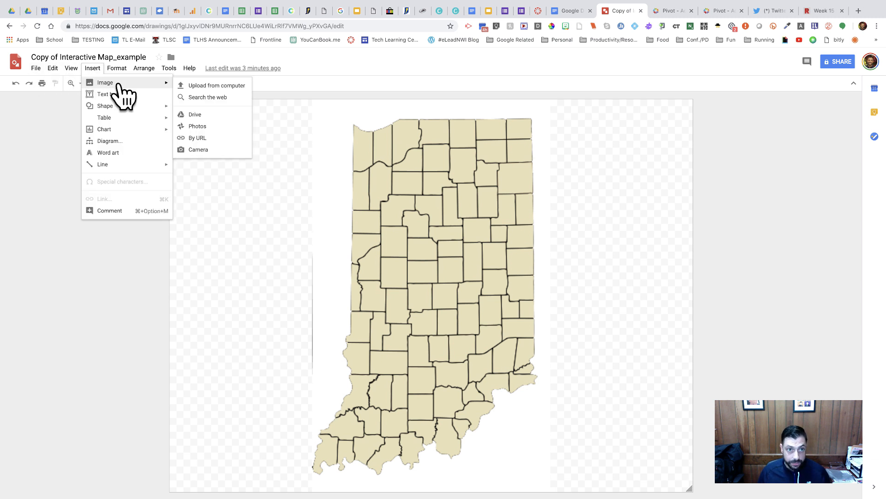
{"action": "left_click", "coordinate": [220, 99]}
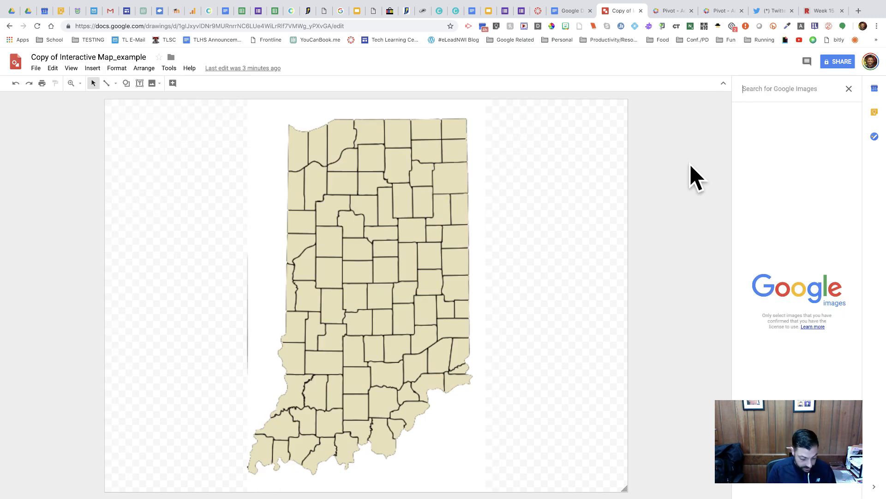
{"action": "type", "text": "m"}
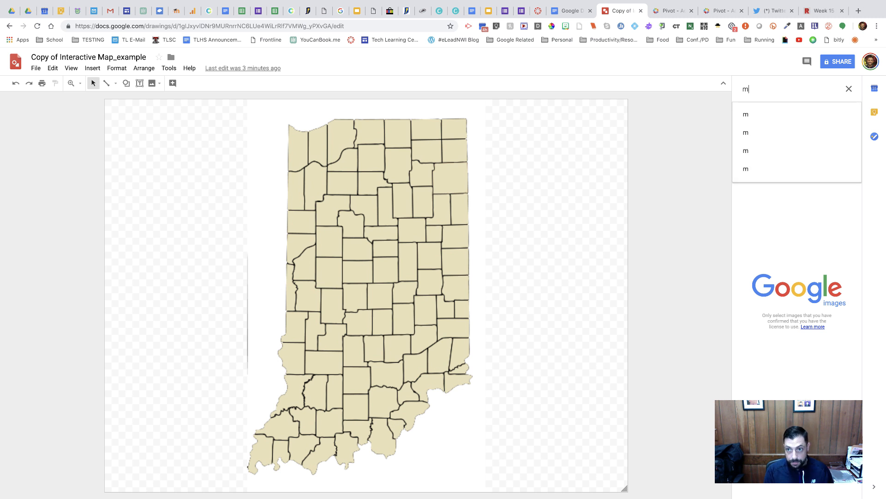
{"action": "type", "text": "ap of indiana"}
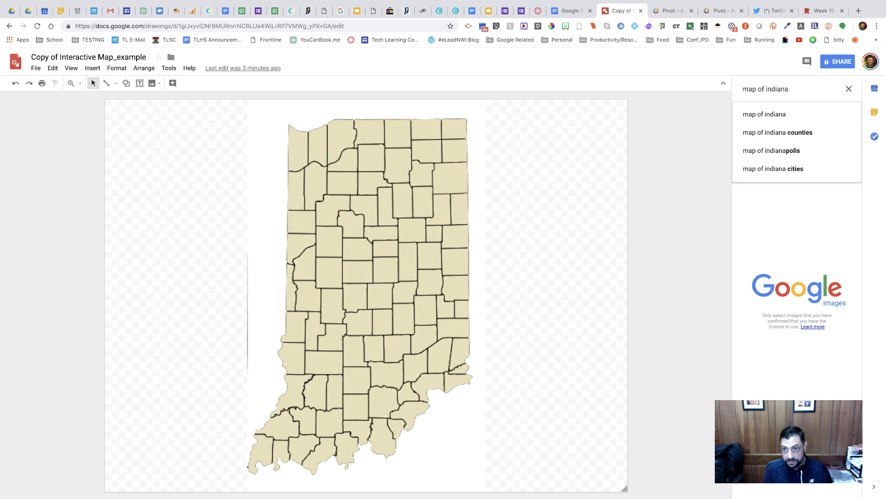
{"action": "key", "text": "Return"}
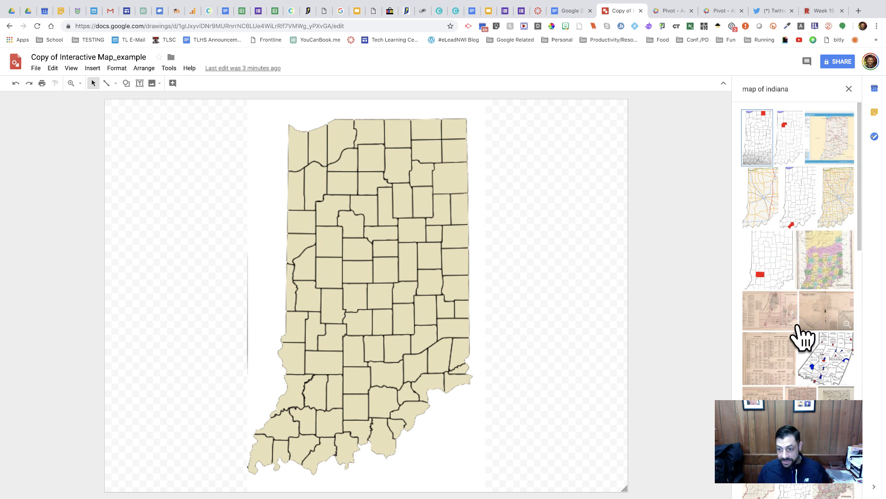
{"action": "scroll", "coordinate": [801, 337], "scroll_direction": "down", "scroll_amount": 5}
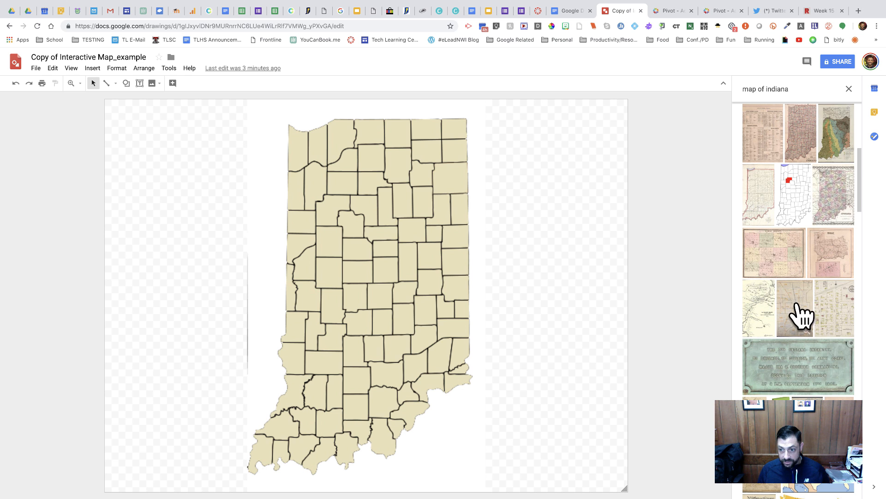
{"action": "scroll", "coordinate": [803, 305], "scroll_direction": "up", "scroll_amount": 10}
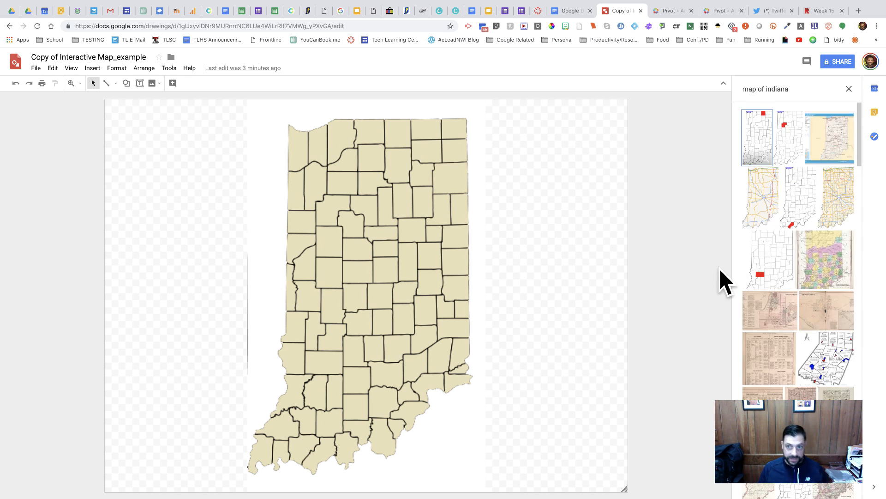
{"action": "left_click", "coordinate": [849, 89]}
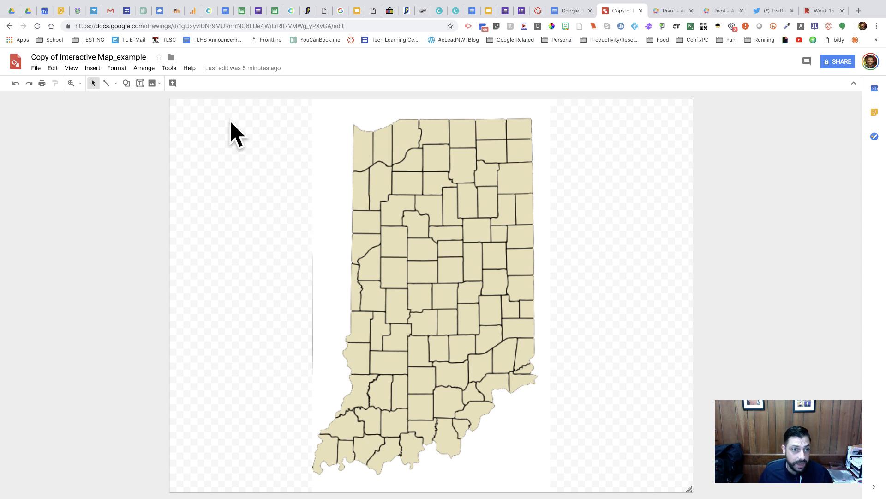
Step: Insert a small rectangle over Marion County, the square county at the centre of the Indiana map
{"action": "left_click", "coordinate": [95, 69]}
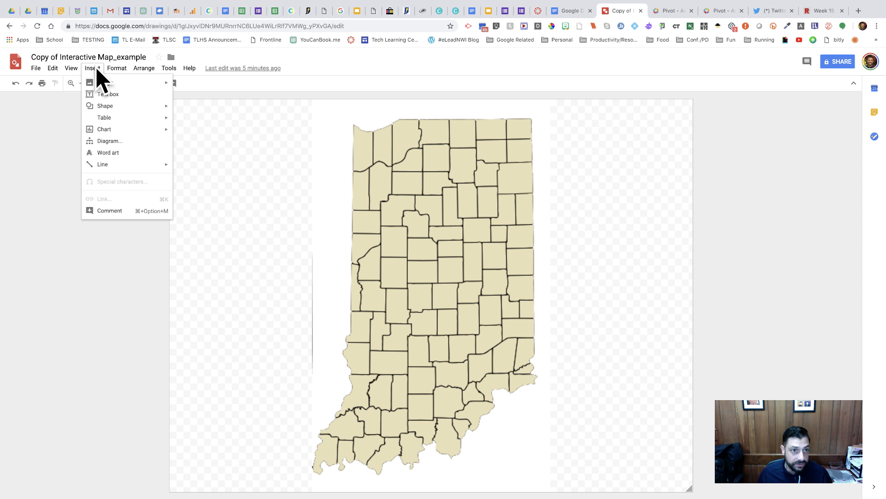
{"action": "left_click", "coordinate": [96, 69]}
{"action": "left_click", "coordinate": [94, 70]}
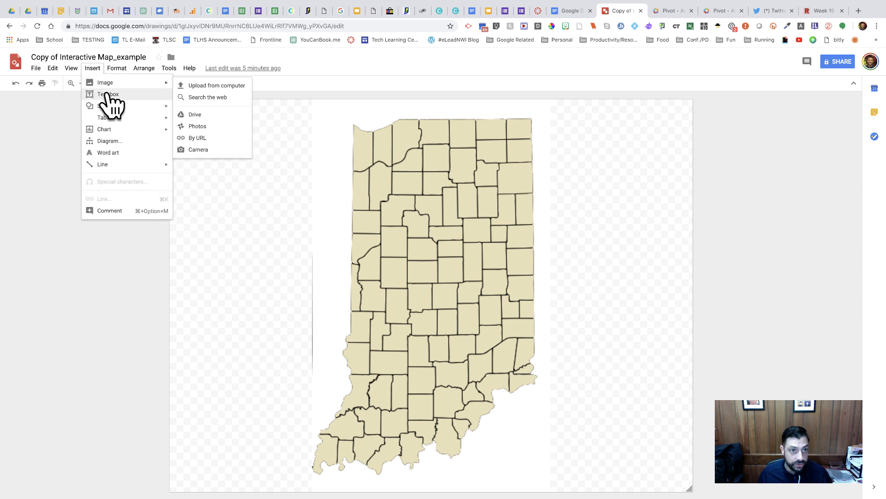
{"action": "mouse_move", "coordinate": [121, 107]}
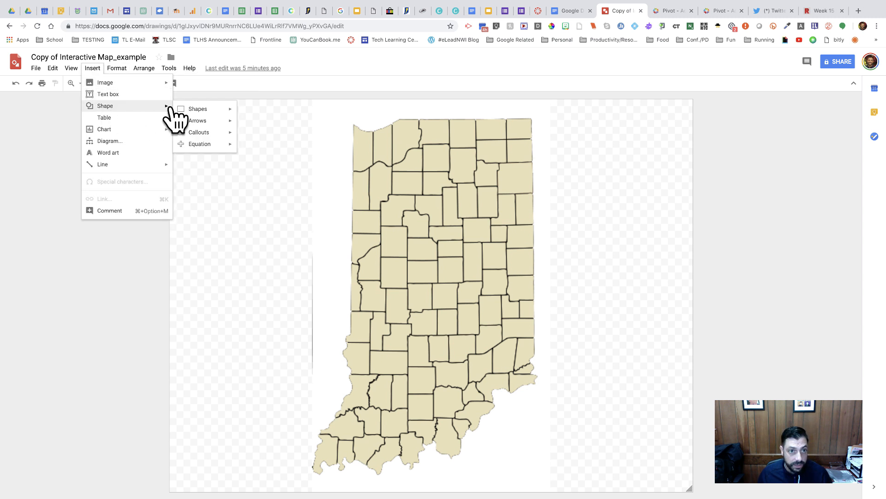
{"action": "mouse_move", "coordinate": [194, 110]}
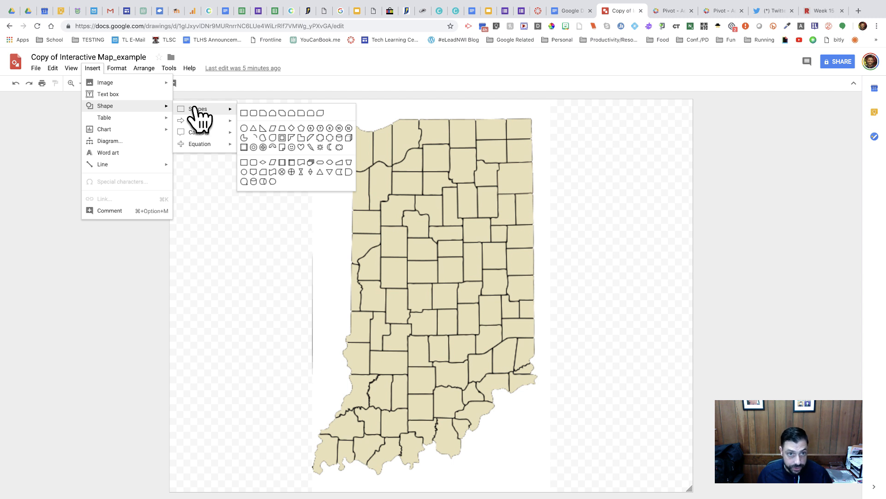
{"action": "left_click", "coordinate": [244, 113]}
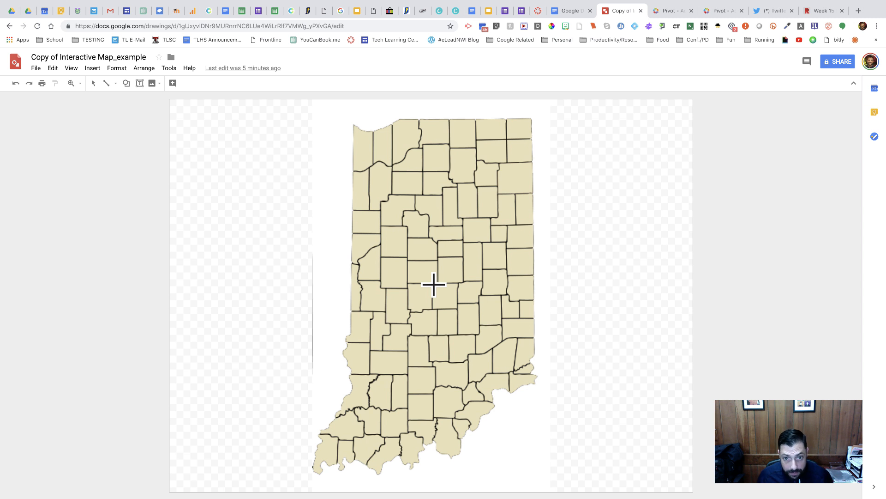
{"action": "left_click_drag", "start_coordinate": [435, 284], "coordinate": [456, 308]}
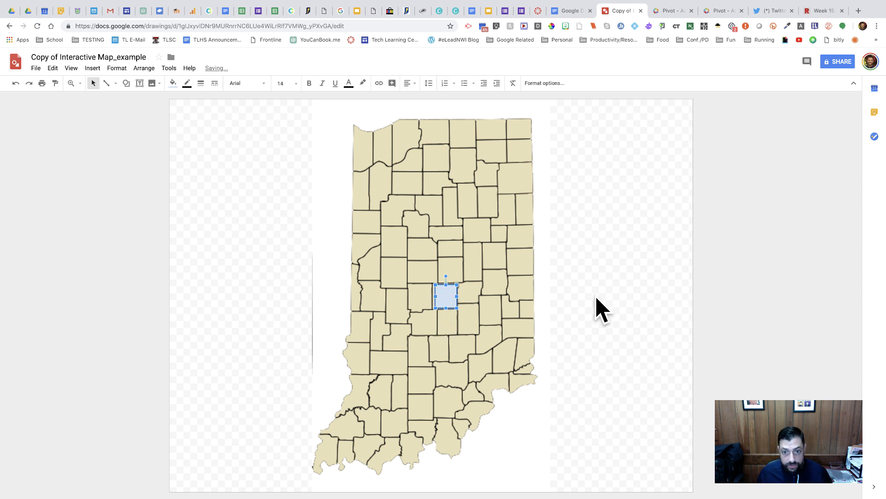
Step: Extend the rectangle's left and top edges slightly so it covers the whole county
{"action": "left_click", "coordinate": [599, 300]}
{"action": "left_click", "coordinate": [447, 297]}
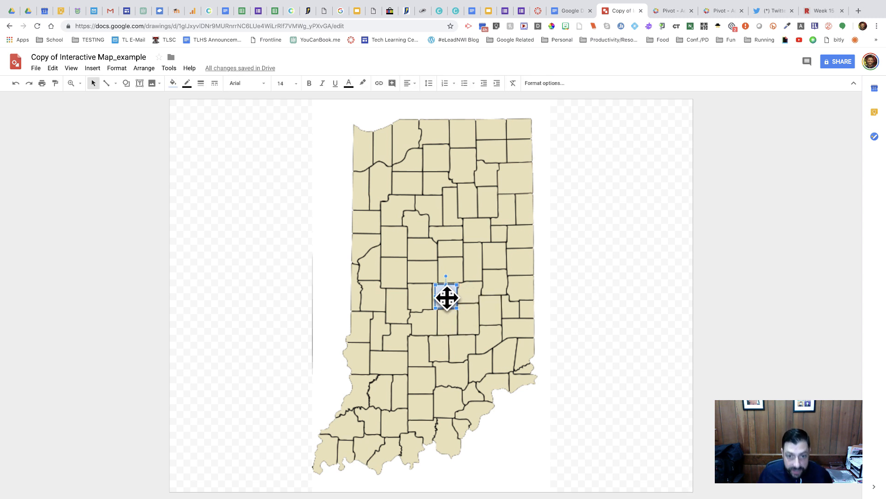
{"action": "left_click_drag", "start_coordinate": [435, 296], "coordinate": [433, 296]}
{"action": "left_click", "coordinate": [594, 280]}
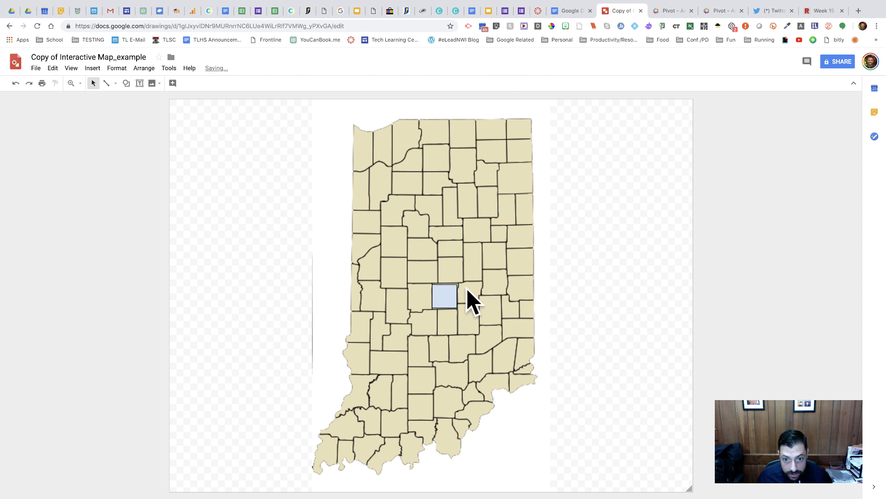
{"action": "left_click", "coordinate": [443, 287]}
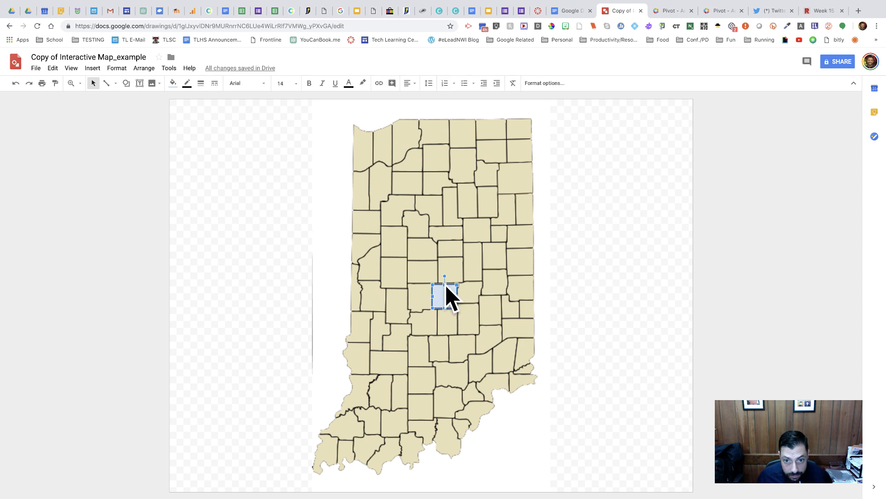
{"action": "left_click_drag", "start_coordinate": [445, 285], "coordinate": [445, 281]}
{"action": "left_click", "coordinate": [596, 297]}
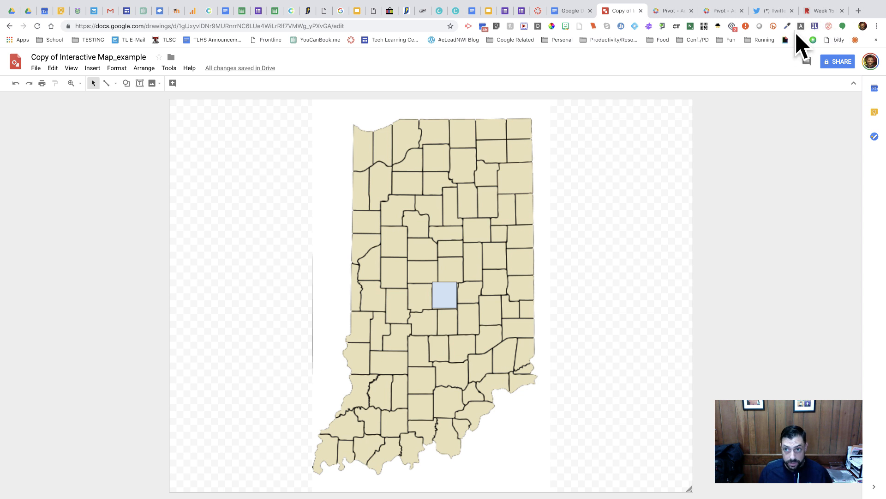
Step: Close the last browser tab and search Google in a new one for "monuments in Marion county indiana"
{"action": "left_click", "coordinate": [842, 11]}
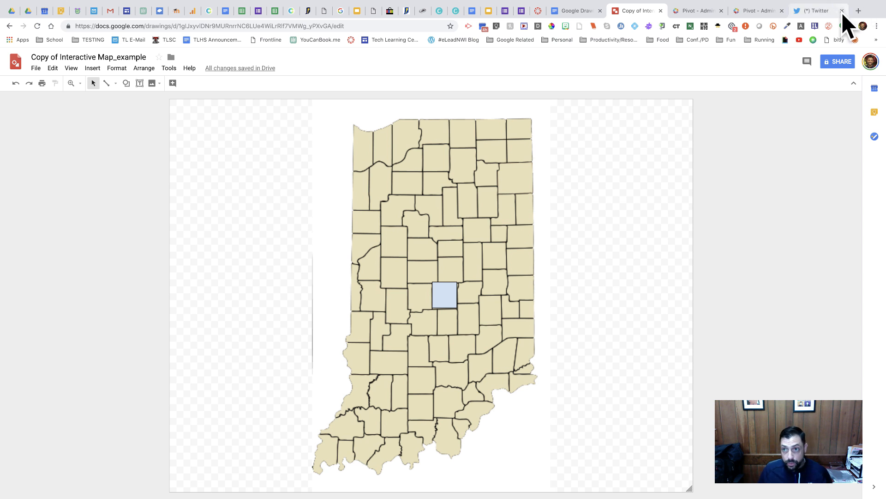
{"action": "left_click", "coordinate": [858, 11]}
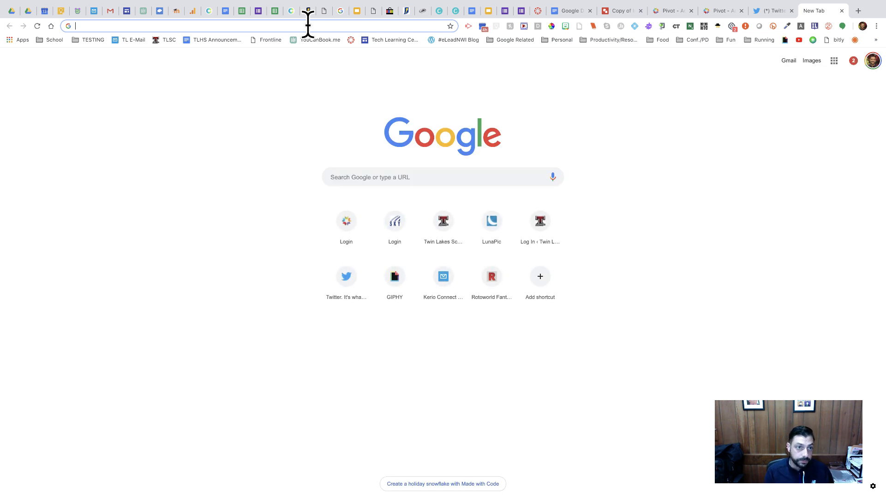
{"action": "type", "text": "ma"}
{"action": "key", "text": "BackSpace"}
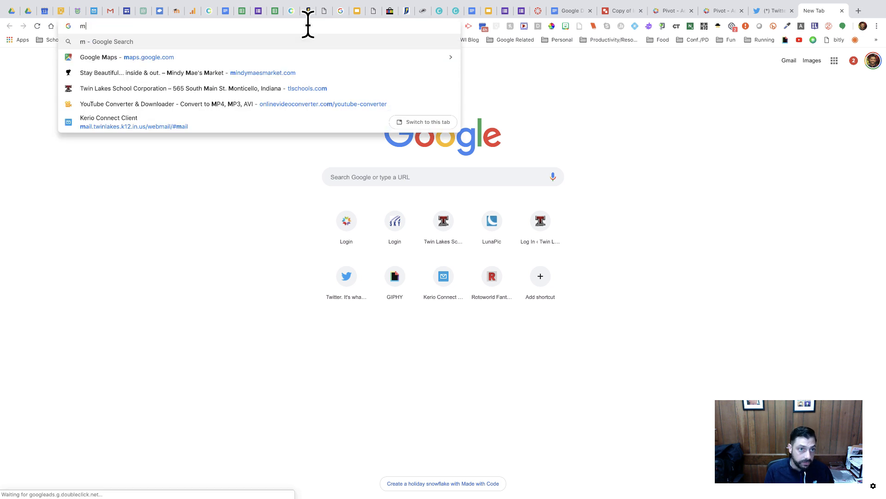
{"action": "type", "text": "onuments in "}
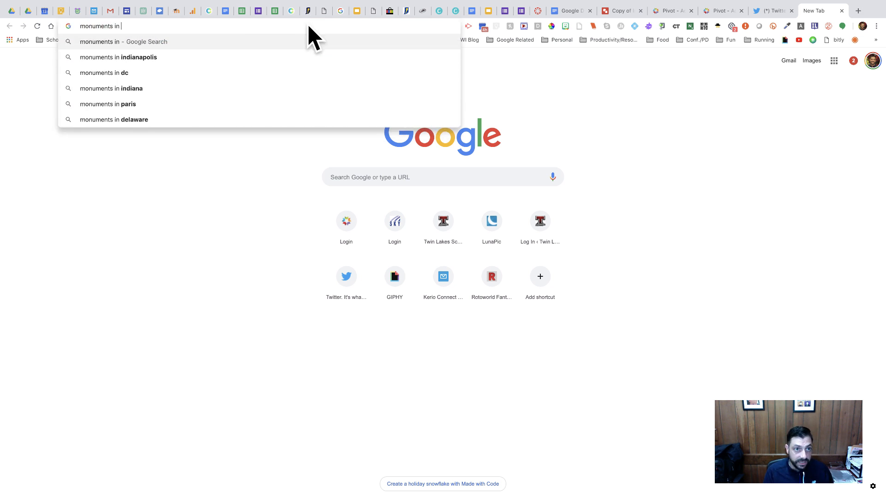
{"action": "type", "text": "Marion "}
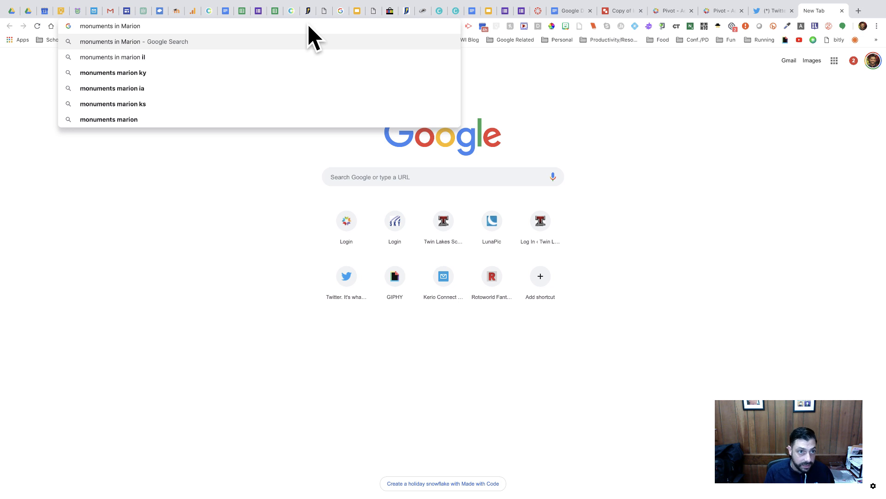
{"action": "type", "text": "county"}
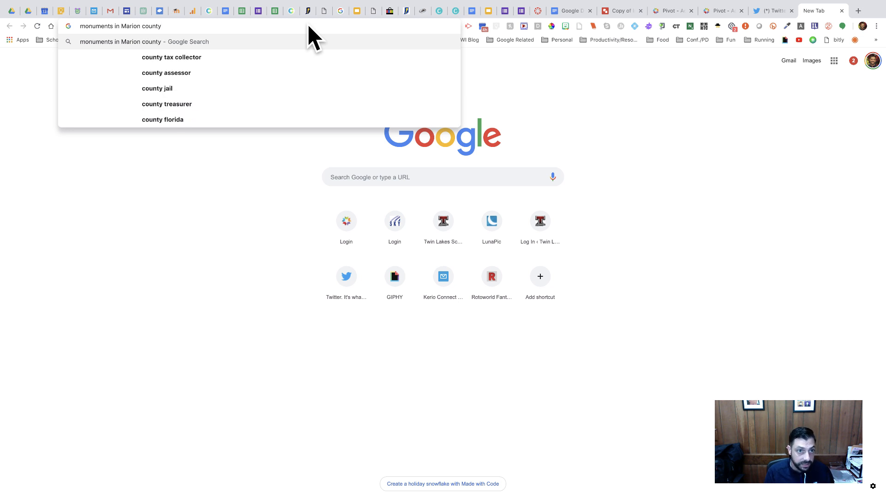
{"action": "type", "text": " indiana"}
{"action": "key", "text": "Return"}
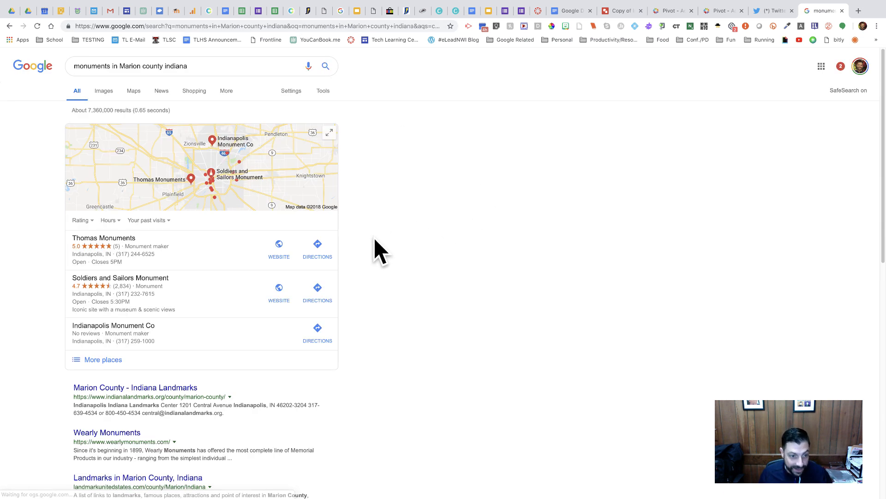
Step: Open the "Monument Circle - City of Indianapolis" search result and copy the page's web address
{"action": "scroll", "coordinate": [254, 231], "scroll_direction": "down", "scroll_amount": 1}
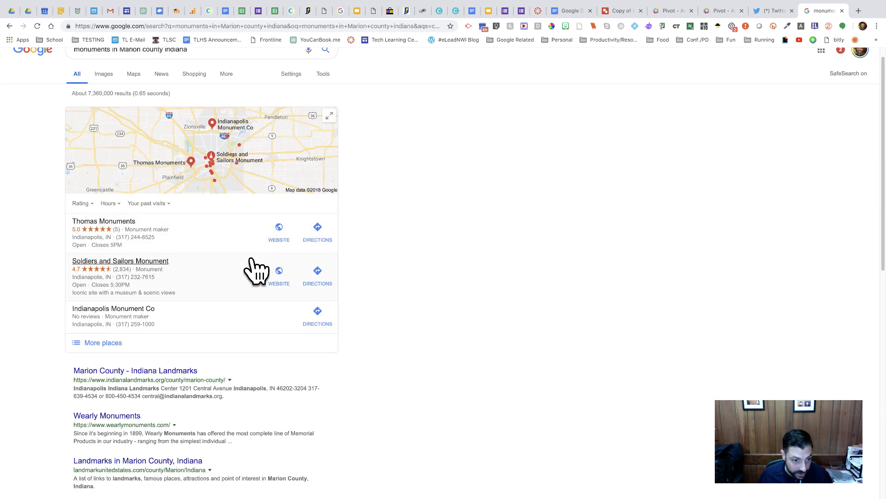
{"action": "scroll", "coordinate": [257, 271], "scroll_direction": "down", "scroll_amount": 3}
{"action": "scroll", "coordinate": [253, 273], "scroll_direction": "down", "scroll_amount": 3}
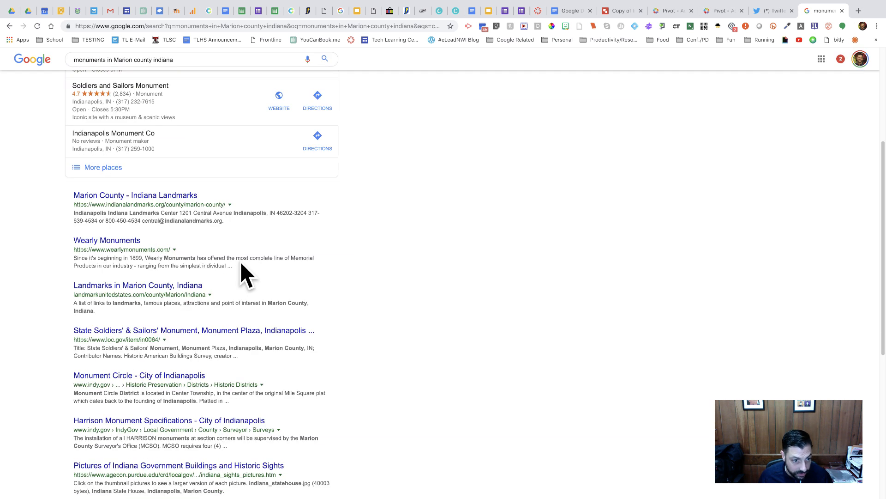
{"action": "scroll", "coordinate": [261, 291], "scroll_direction": "down", "scroll_amount": 1}
{"action": "left_click", "coordinate": [169, 329]}
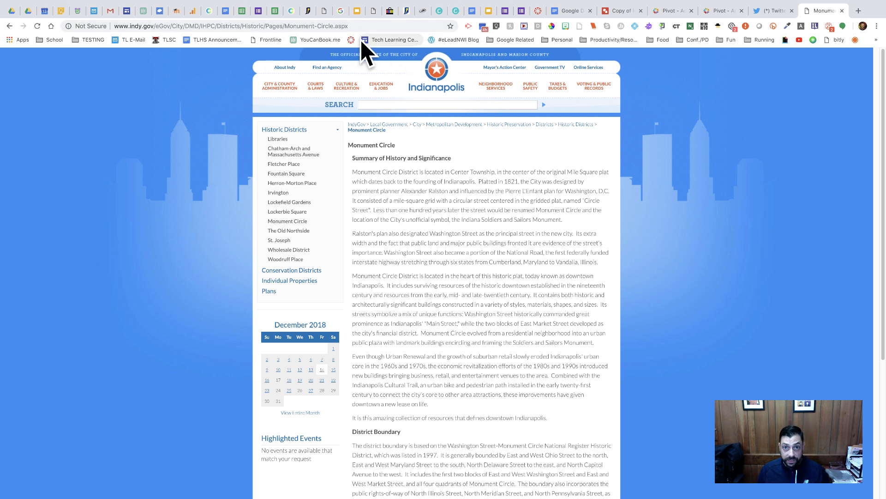
{"action": "left_click", "coordinate": [285, 26]}
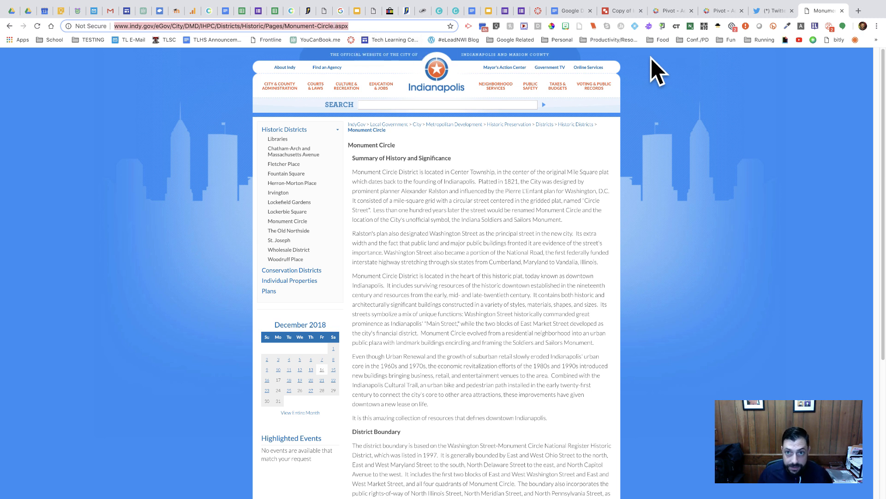
Step: Return to the map drawing, link the county rectangle to the copied Monument Circle address and check the link on the shape
{"action": "left_click", "coordinate": [630, 12]}
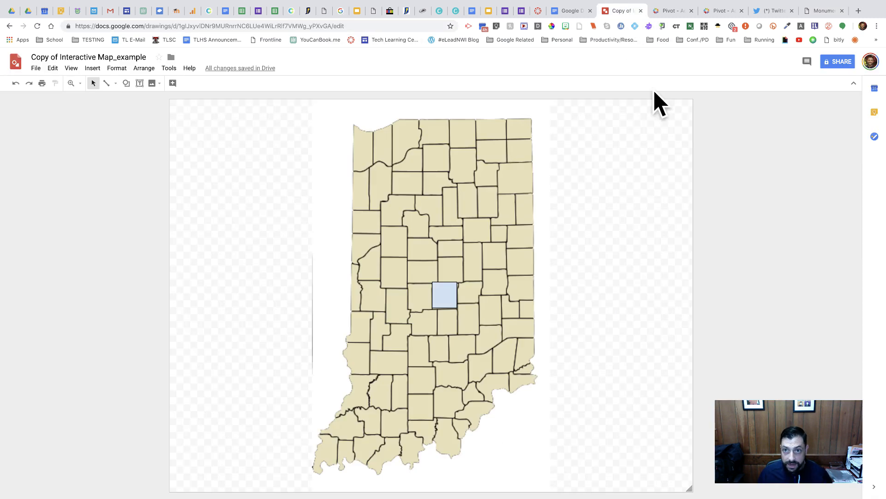
{"action": "left_click", "coordinate": [452, 299]}
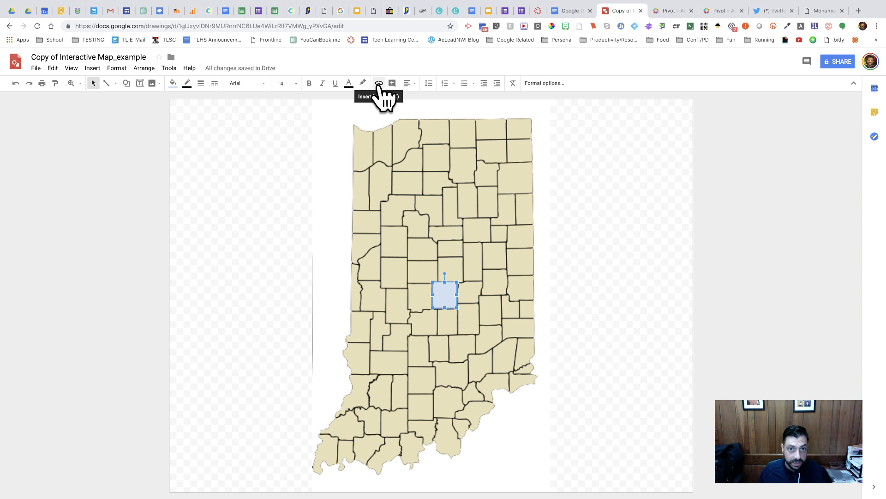
{"action": "left_click", "coordinate": [380, 86]}
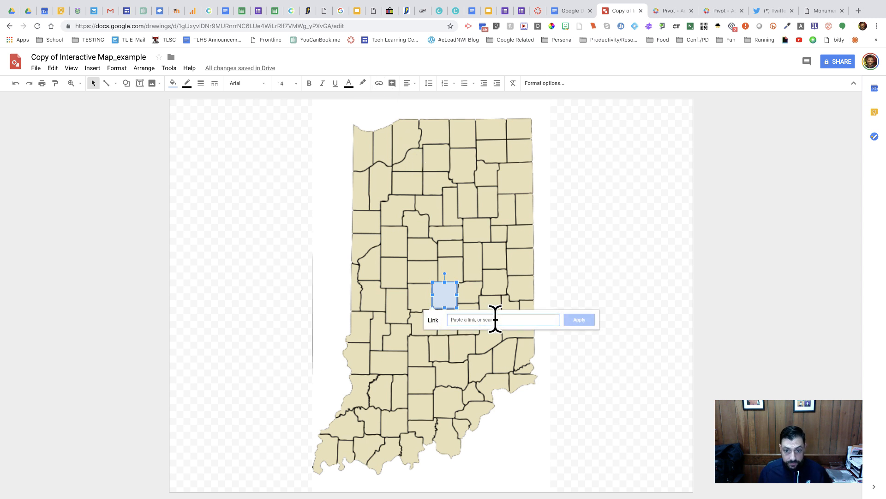
{"action": "key", "text": "ctrl+v"}
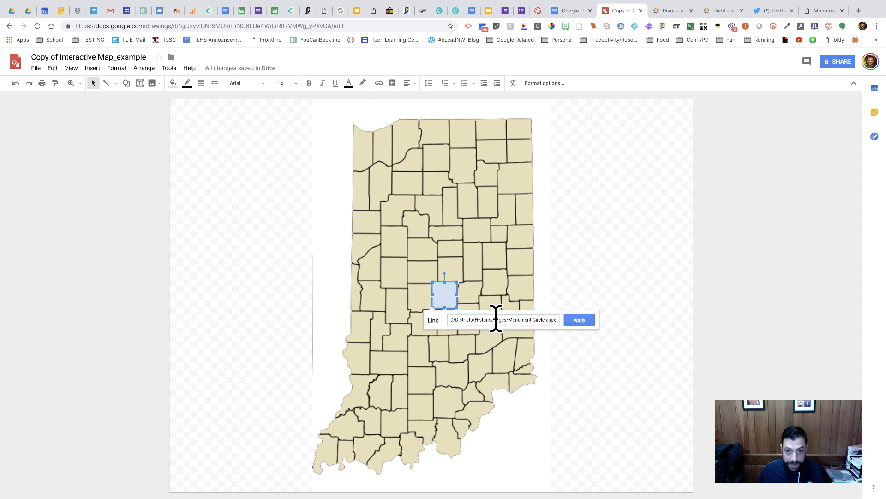
{"action": "left_click", "coordinate": [575, 320]}
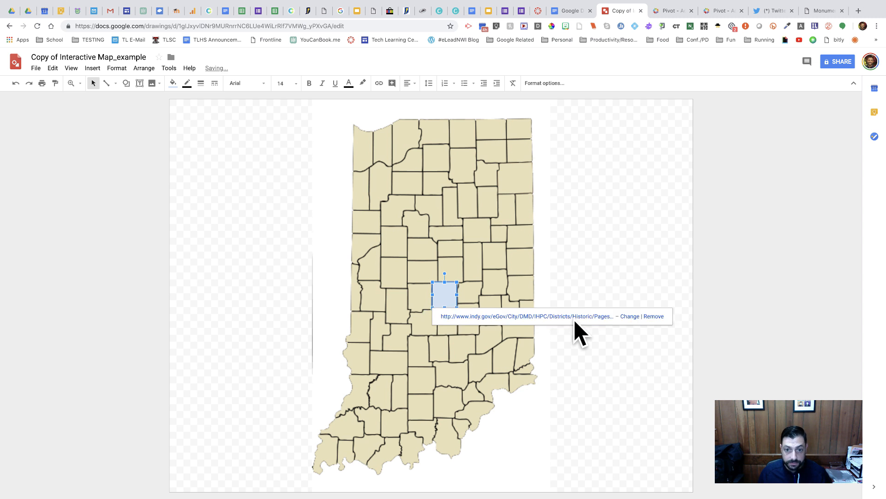
{"action": "left_click", "coordinate": [614, 369]}
{"action": "left_click", "coordinate": [444, 296]}
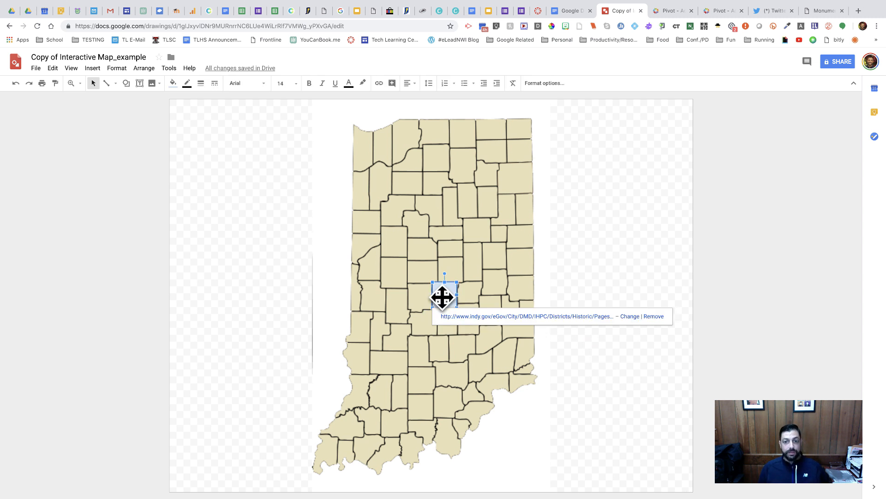
Step: Deselect the county rectangle and reselect it to check its web link
{"action": "left_click", "coordinate": [577, 369]}
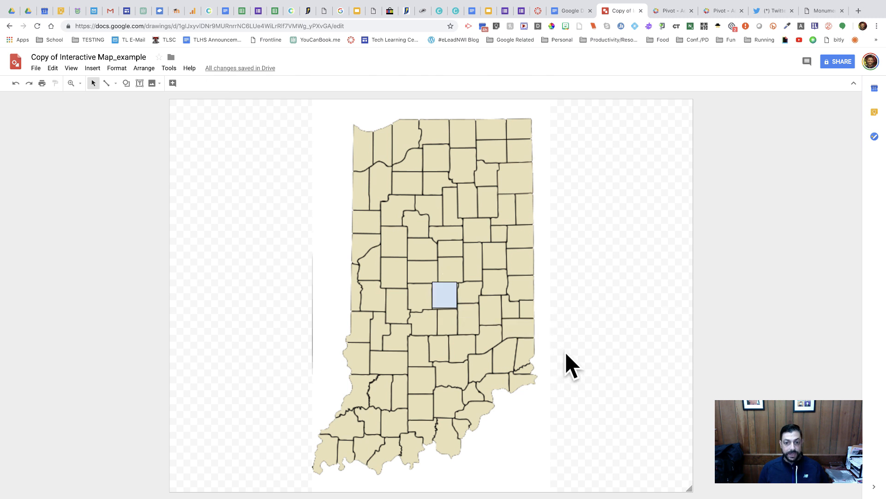
{"action": "left_click", "coordinate": [445, 292]}
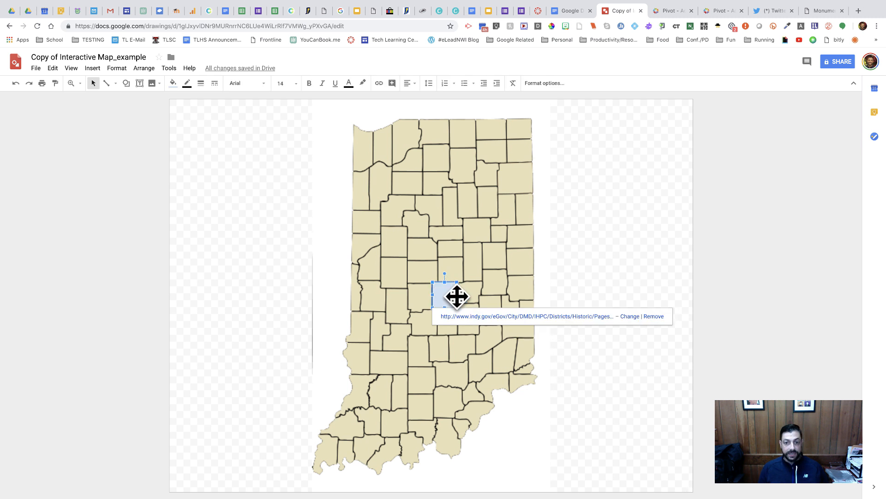
{"action": "left_click", "coordinate": [603, 352]}
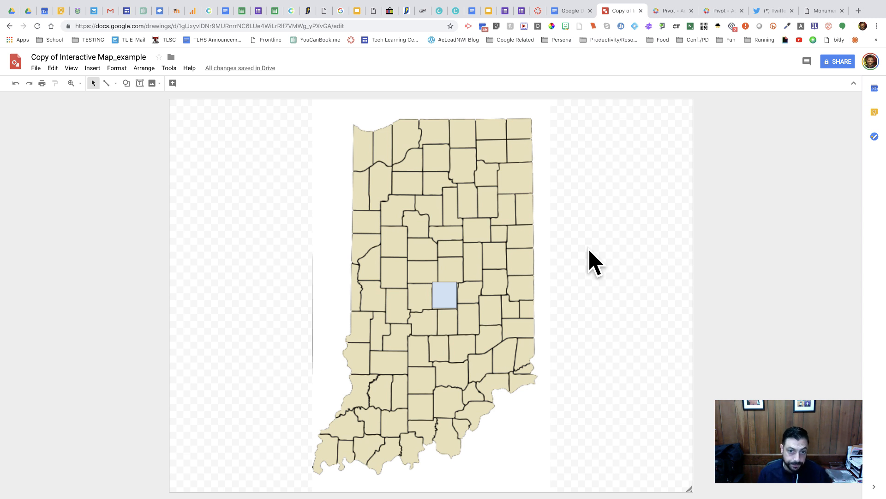
Step: Make both the fill and the border of the linked county rectangle transparent
{"action": "left_click", "coordinate": [447, 294]}
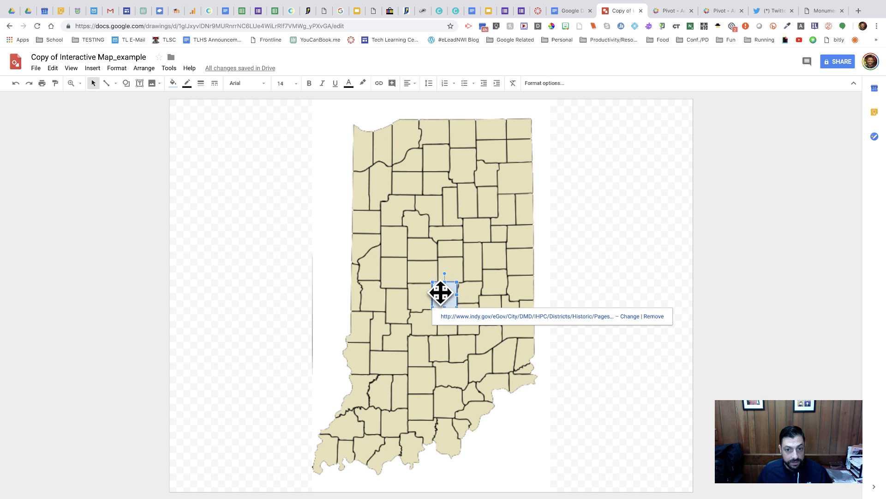
{"action": "left_click", "coordinate": [174, 84]}
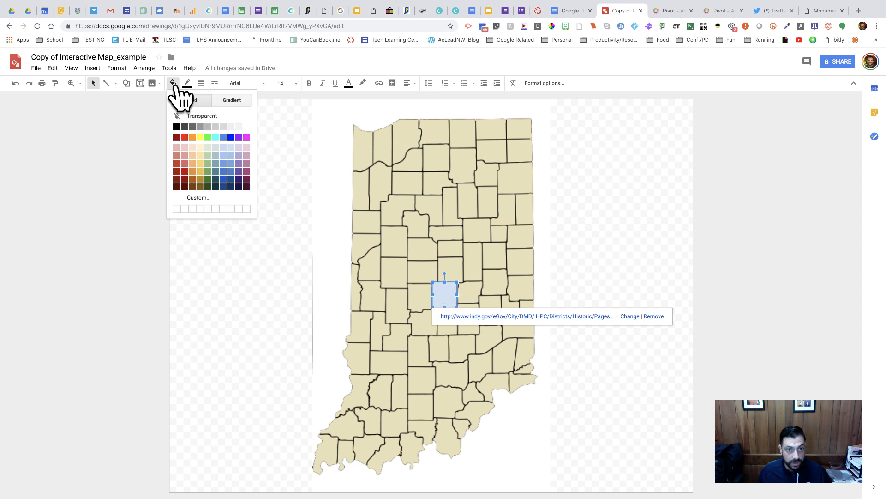
{"action": "left_click", "coordinate": [201, 117]}
{"action": "left_click", "coordinate": [597, 278]}
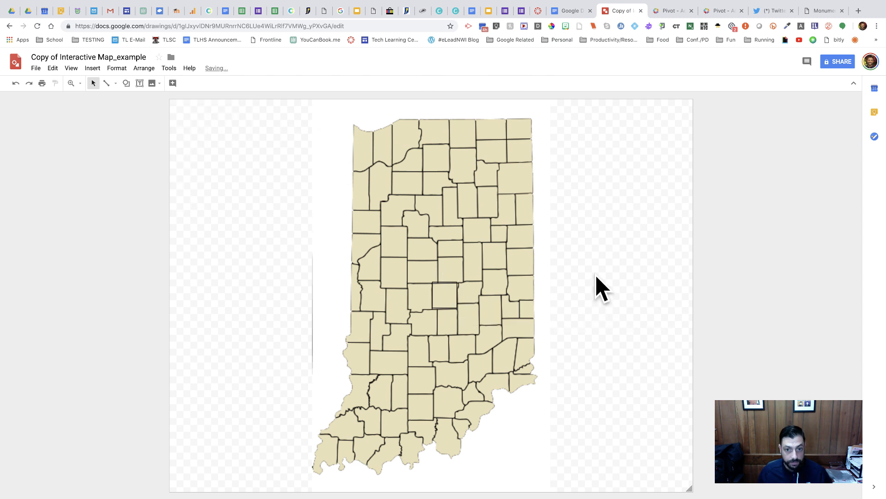
{"action": "left_click", "coordinate": [445, 293]}
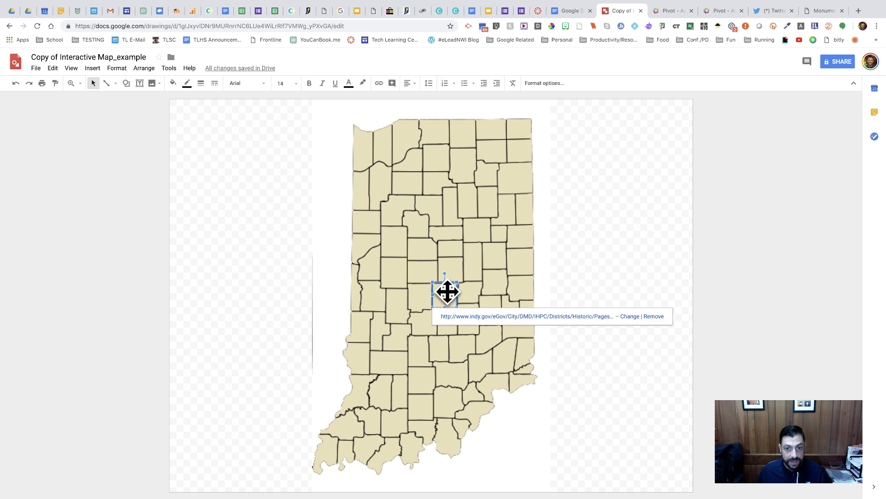
{"action": "left_click", "coordinate": [187, 84]}
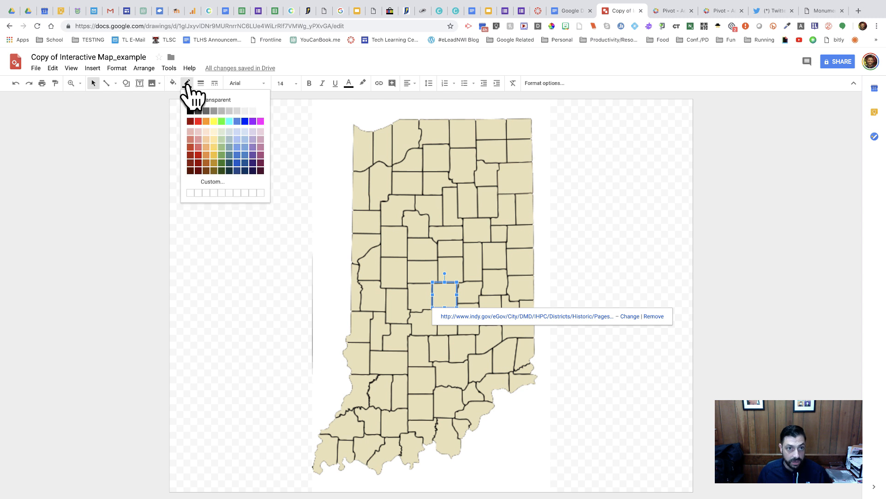
{"action": "left_click", "coordinate": [217, 101]}
{"action": "left_click", "coordinate": [604, 266]}
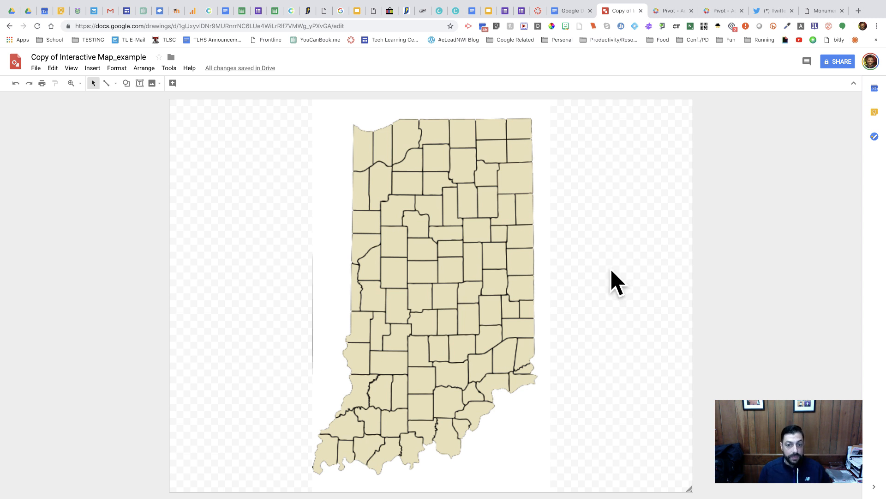
Step: Test the invisible county rectangle by opening its Monument Circle link, and return to the map drawing
{"action": "left_click", "coordinate": [448, 294]}
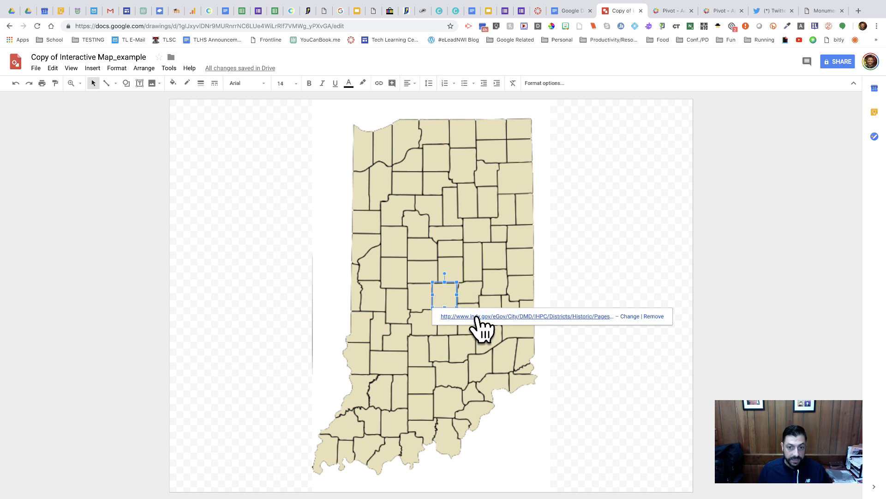
{"action": "left_click", "coordinate": [480, 317]}
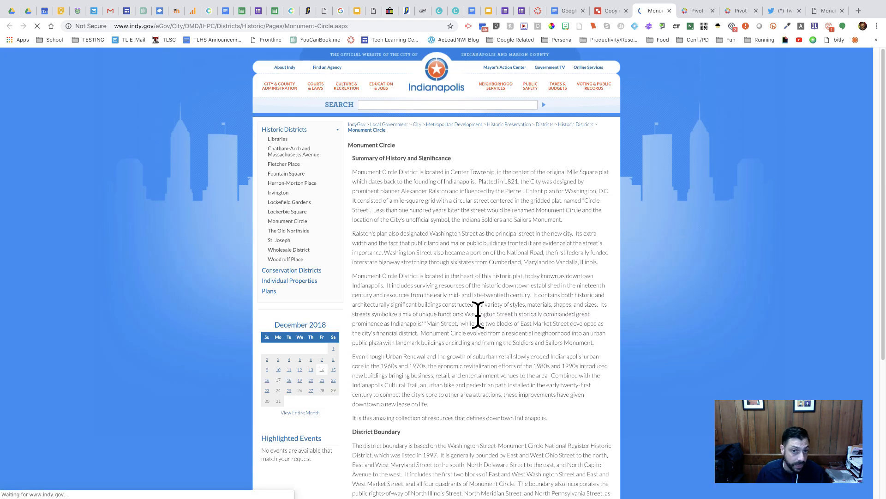
{"action": "left_click", "coordinate": [612, 11]}
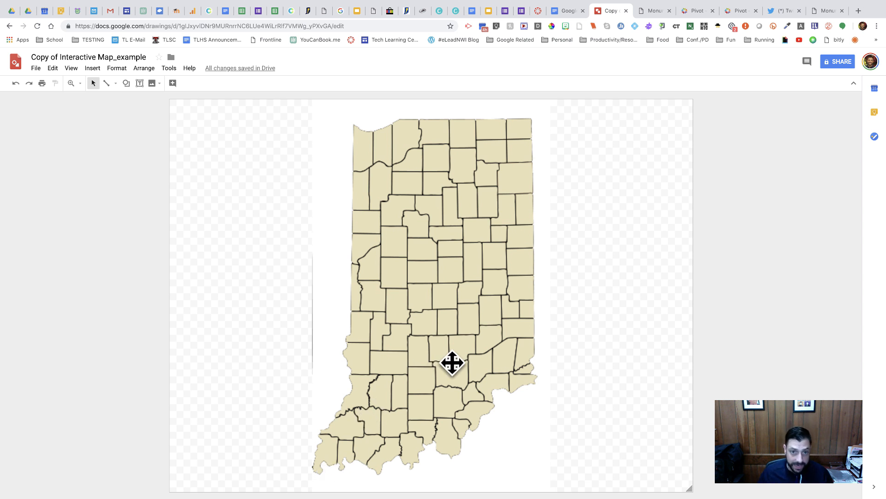
Step: Create a new blank drawing and open the web image search in it
{"action": "left_click", "coordinate": [37, 71]}
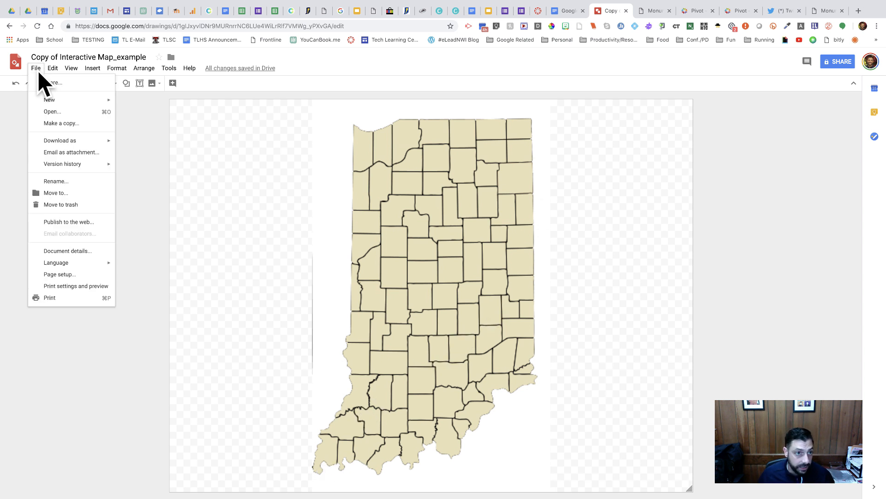
{"action": "mouse_move", "coordinate": [81, 101]}
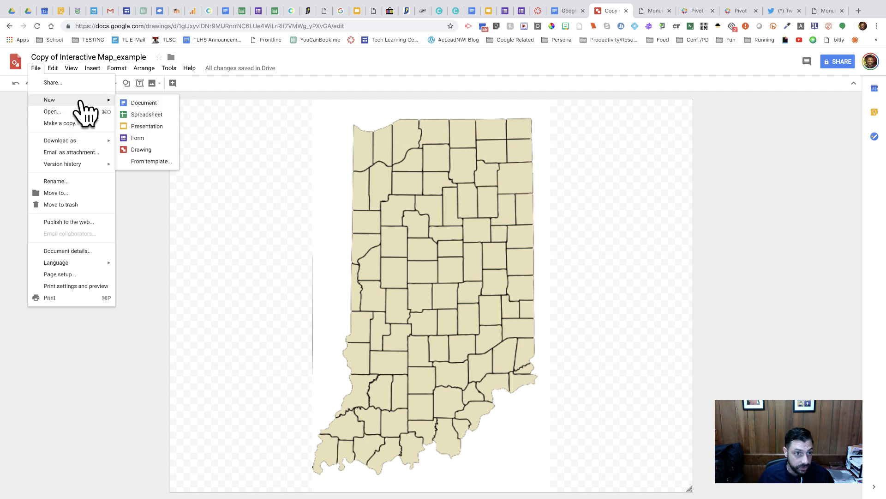
{"action": "left_click", "coordinate": [139, 150]}
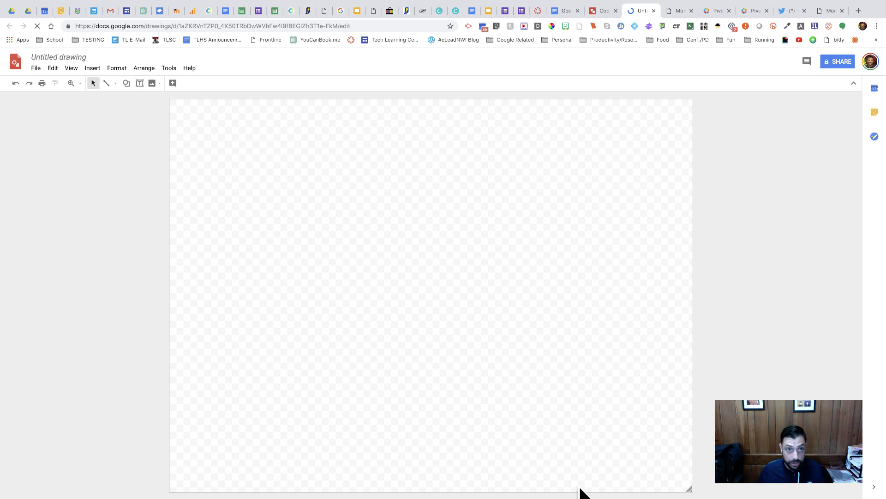
{"action": "left_click", "coordinate": [95, 68]}
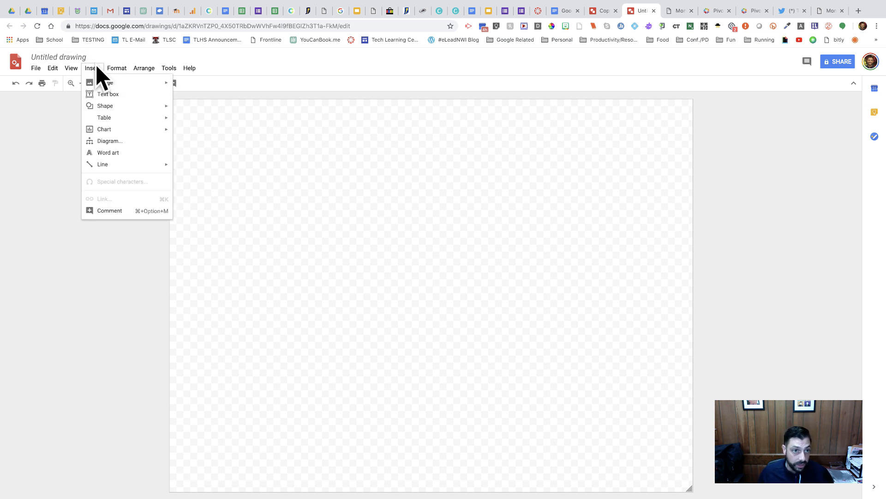
{"action": "mouse_move", "coordinate": [119, 84]}
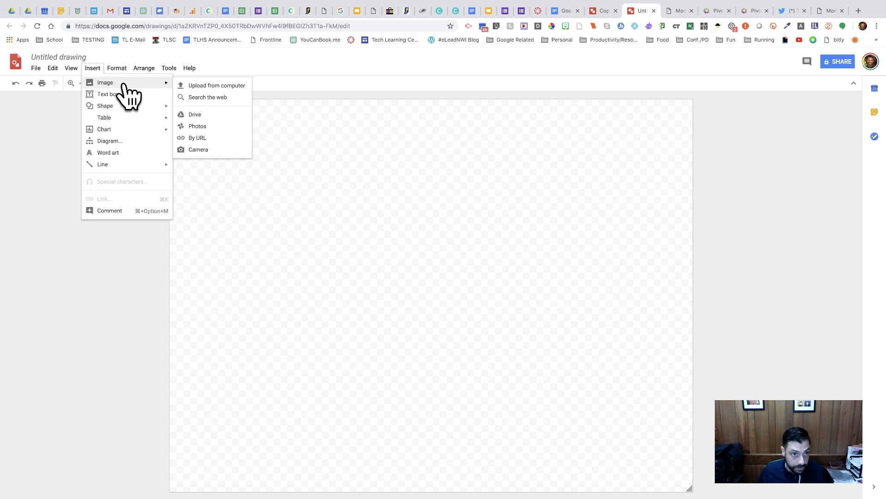
{"action": "left_click", "coordinate": [215, 98]}
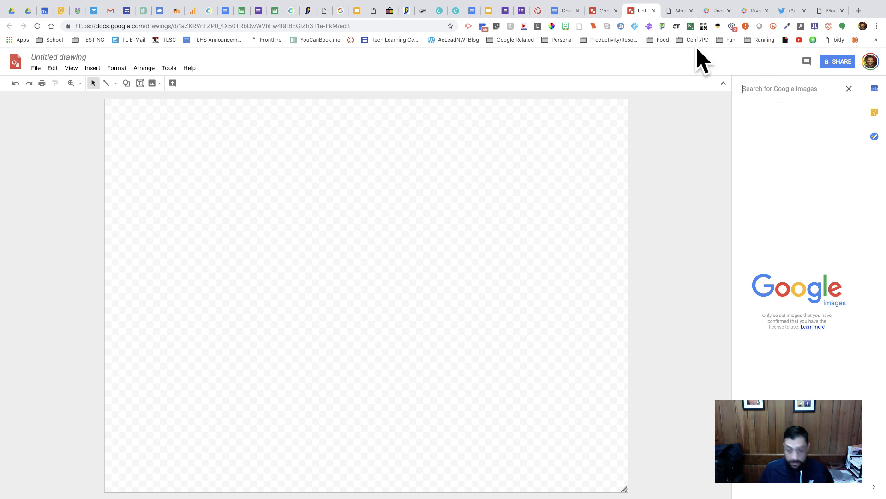
Step: Search the web images for "plant cell" and look through the results
{"action": "type", "text": "plant"}
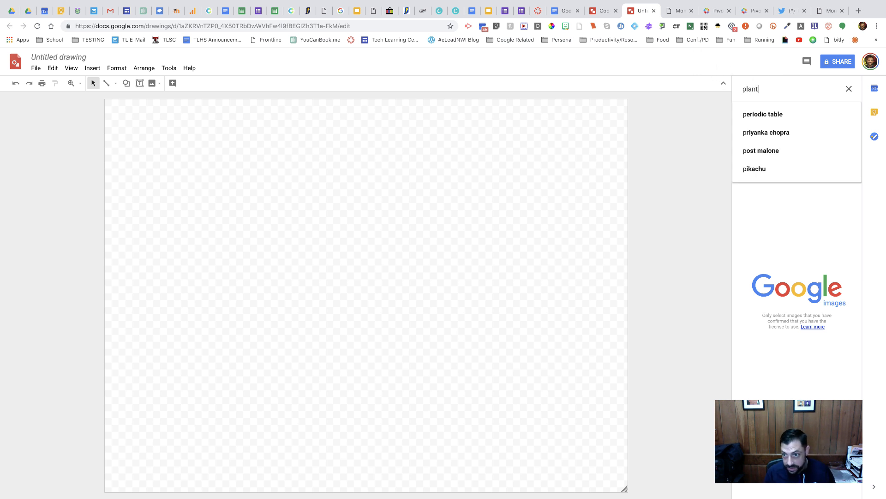
{"action": "type", "text": " cell"}
{"action": "key", "text": "Return"}
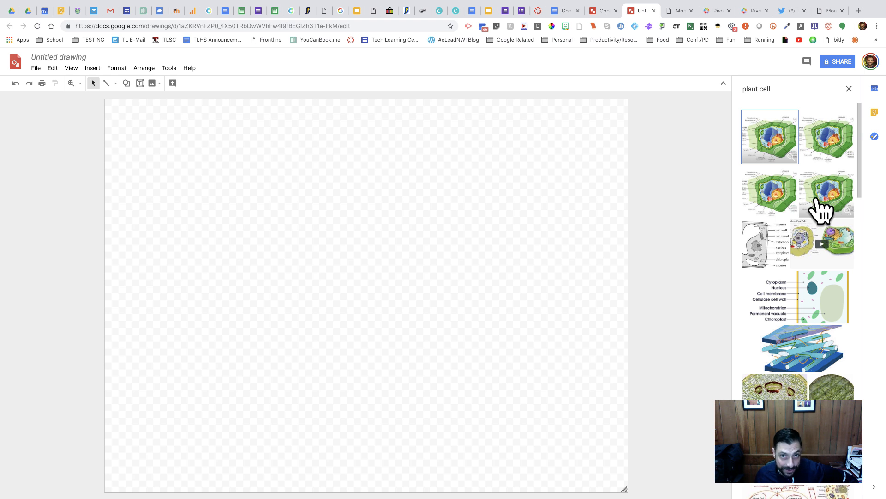
{"action": "scroll", "coordinate": [816, 212], "scroll_direction": "down", "scroll_amount": 2}
{"action": "scroll", "coordinate": [809, 240], "scroll_direction": "down", "scroll_amount": 8}
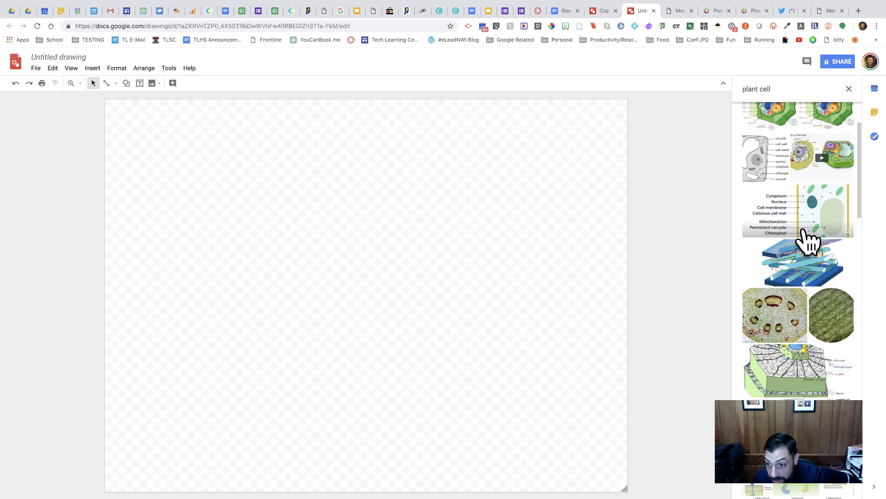
{"action": "scroll", "coordinate": [807, 238], "scroll_direction": "down", "scroll_amount": 6}
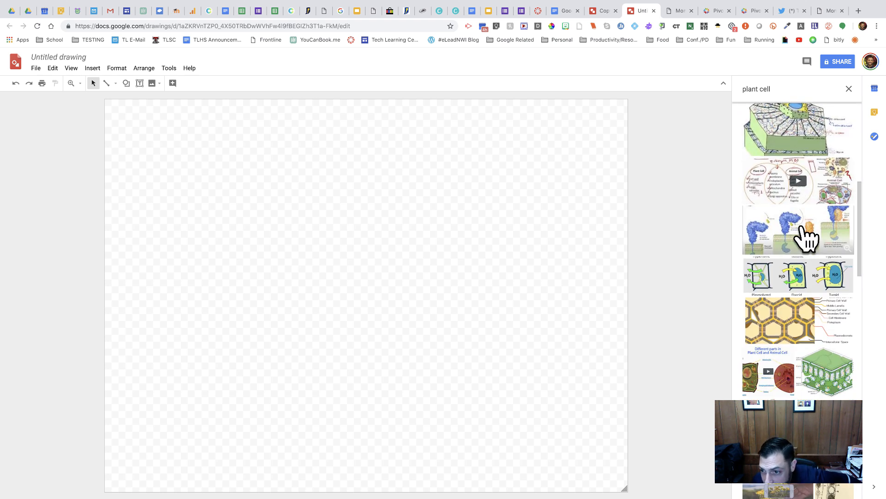
{"action": "scroll", "coordinate": [807, 238], "scroll_direction": "down", "scroll_amount": 6}
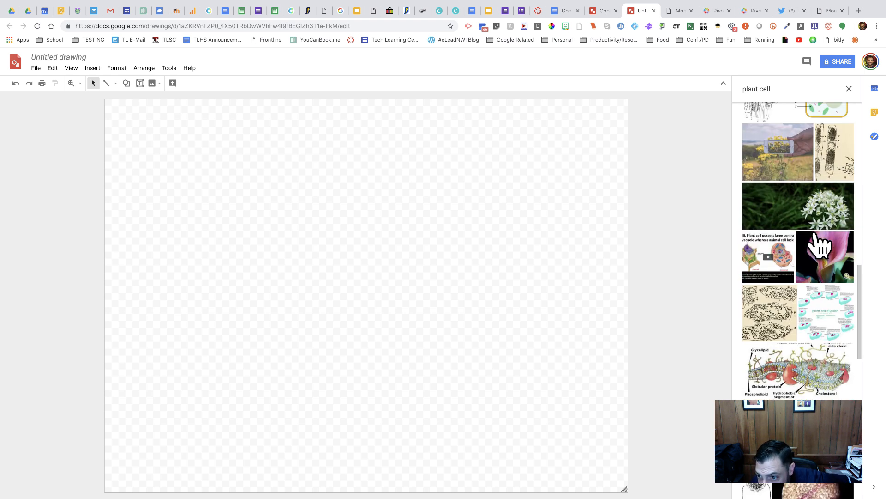
{"action": "scroll", "coordinate": [821, 245], "scroll_direction": "down", "scroll_amount": 2}
{"action": "scroll", "coordinate": [821, 245], "scroll_direction": "down", "scroll_amount": 10}
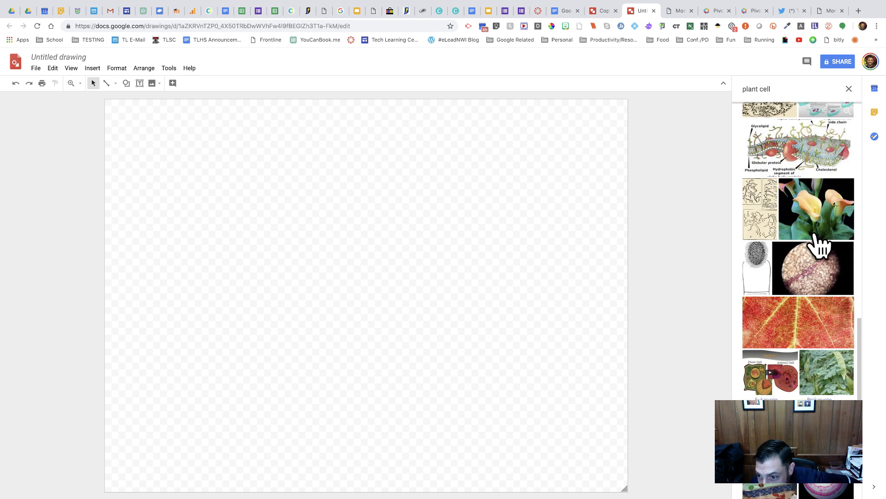
{"action": "scroll", "coordinate": [817, 245], "scroll_direction": "up", "scroll_amount": 15}
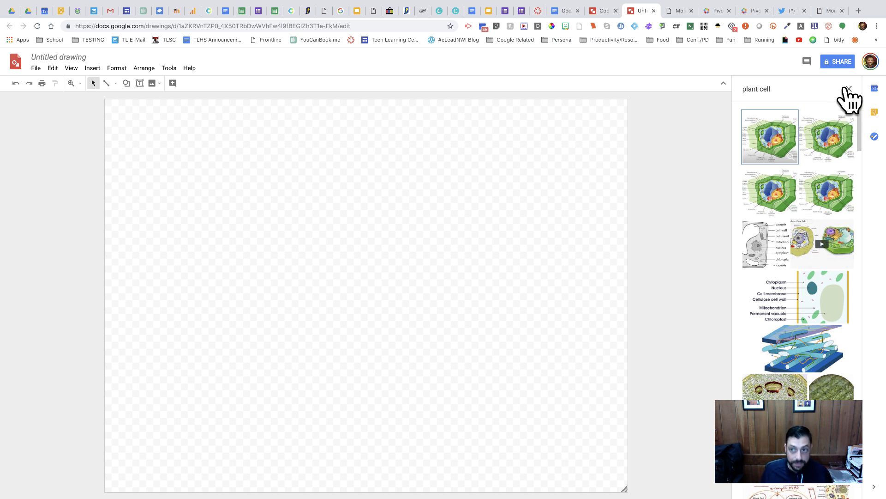
Step: Replace the image search with the suggested term "skeletal system"
{"action": "left_click", "coordinate": [808, 89]}
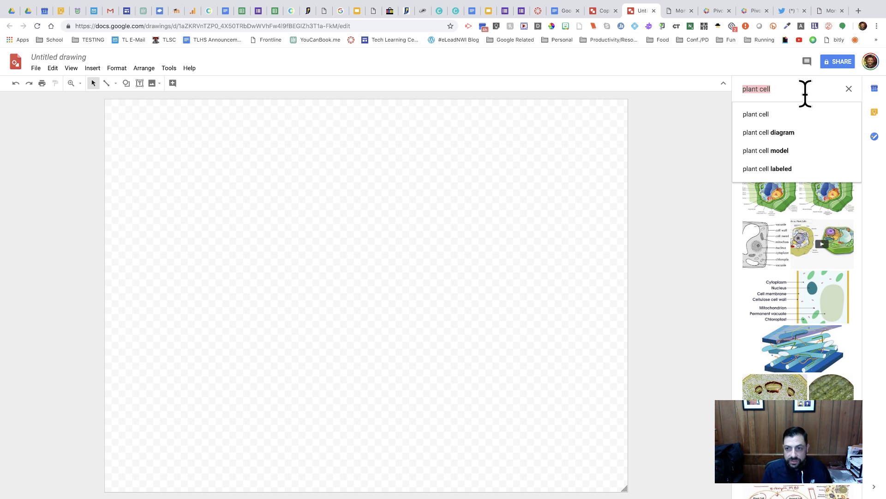
{"action": "type", "text": "skele"}
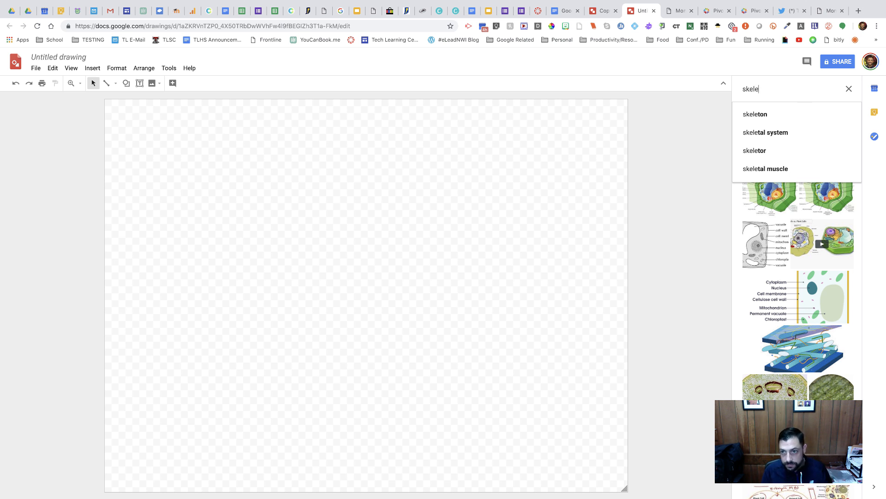
{"action": "key", "text": "Down"}
{"action": "key", "text": "Down"}
{"action": "key", "text": "Return"}
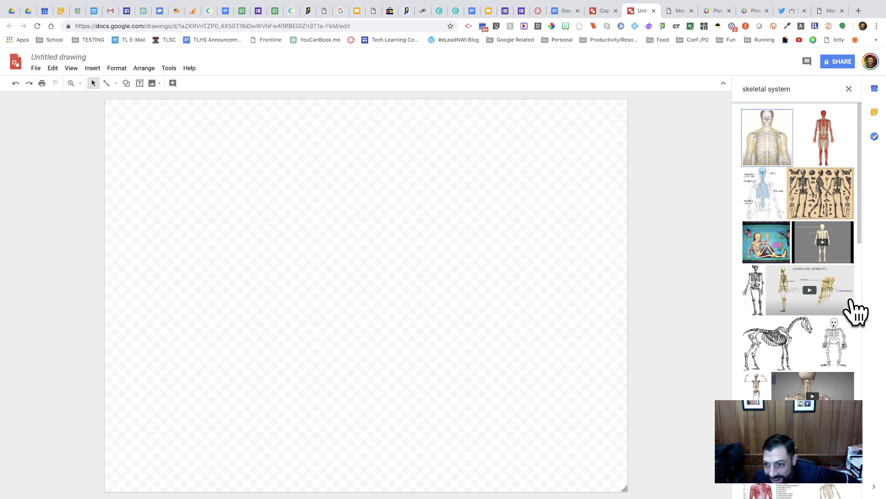
Step: Insert the horse skeleton image into the drawing and shift it slightly to the right on the canvas
{"action": "left_click", "coordinate": [772, 344]}
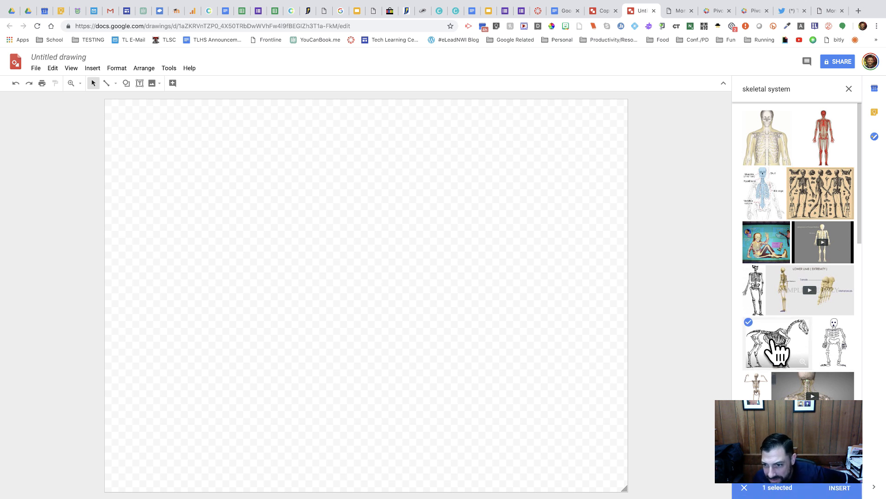
{"action": "left_click", "coordinate": [843, 486]}
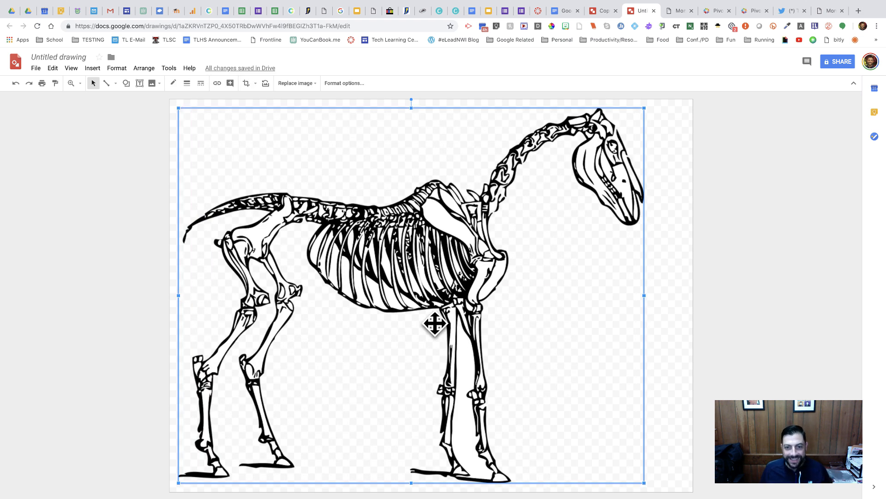
{"action": "left_click_drag", "start_coordinate": [434, 322], "coordinate": [454, 318]}
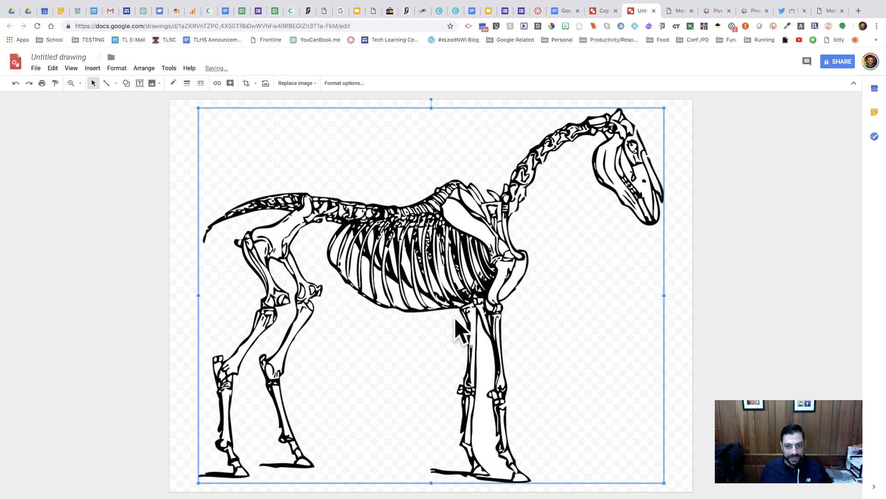
{"action": "left_click", "coordinate": [675, 349]}
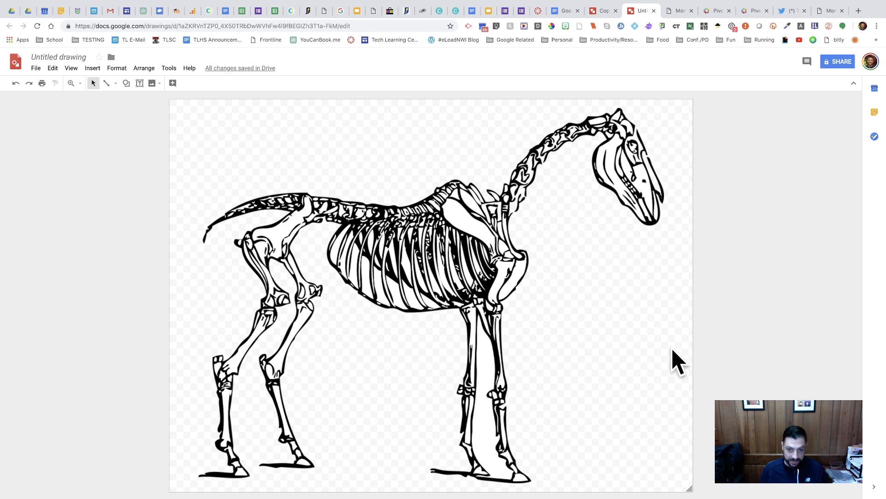
Step: Add a left-pointing block arrow beside the skeleton's front leg and label it "sdfgsdfgfs"
{"action": "left_click", "coordinate": [98, 68]}
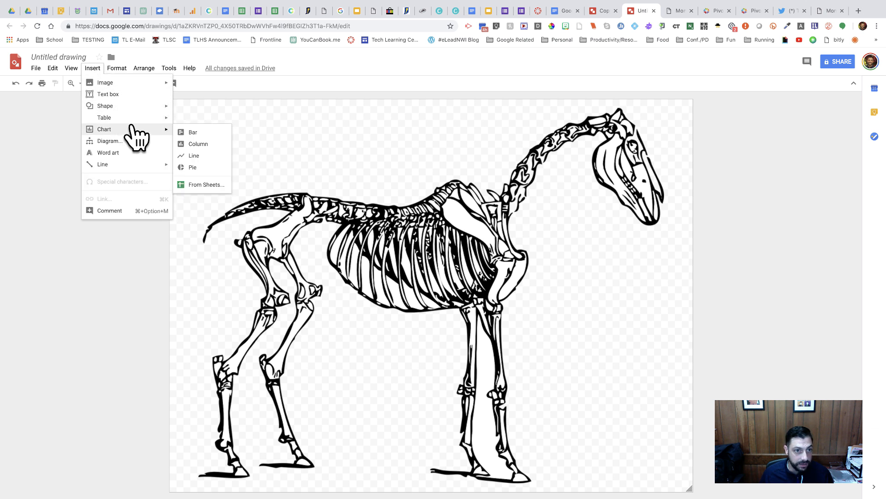
{"action": "mouse_move", "coordinate": [149, 125]}
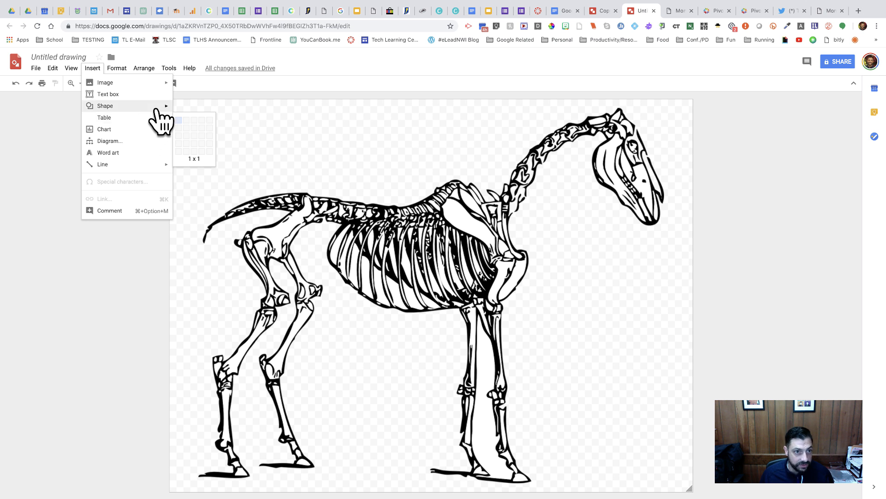
{"action": "mouse_move", "coordinate": [155, 107]}
{"action": "mouse_move", "coordinate": [213, 121]}
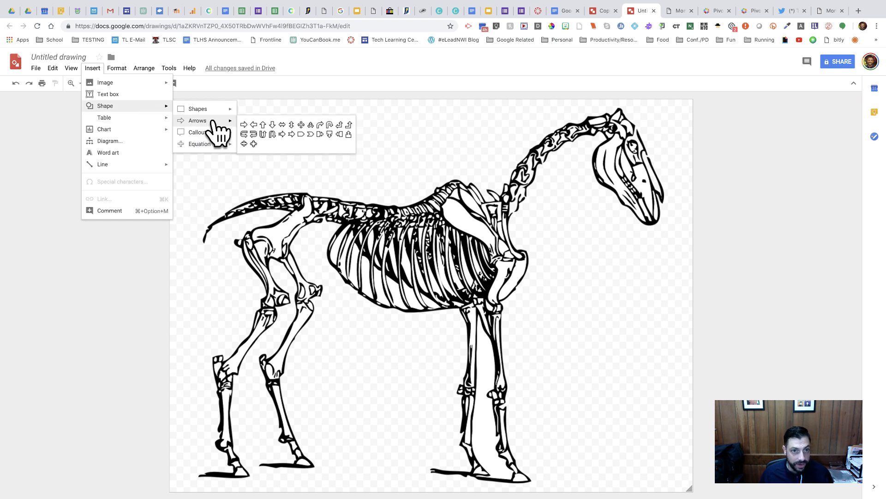
{"action": "left_click", "coordinate": [254, 124]}
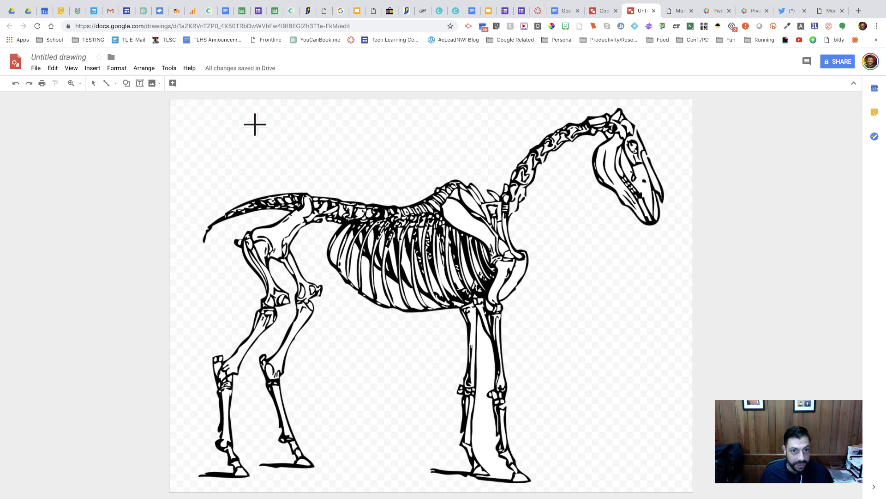
{"action": "left_click_drag", "start_coordinate": [590, 357], "coordinate": [507, 329]}
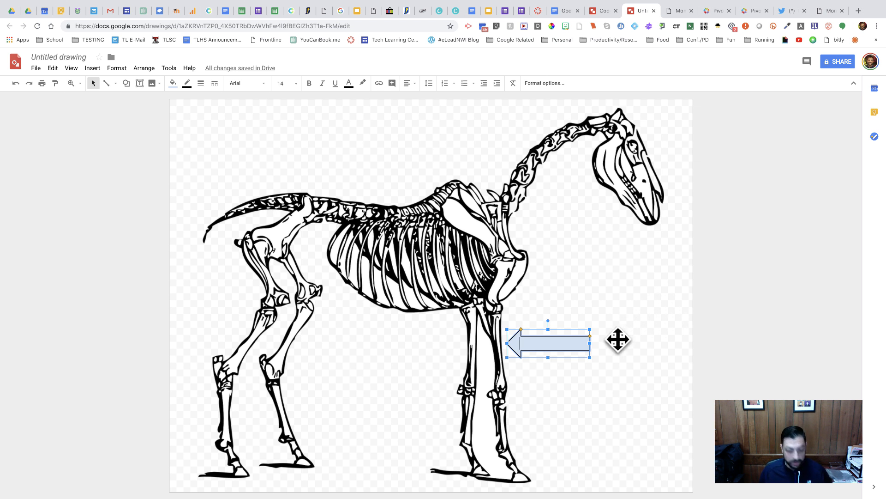
{"action": "type", "text": "sdfgsdfgfs"}
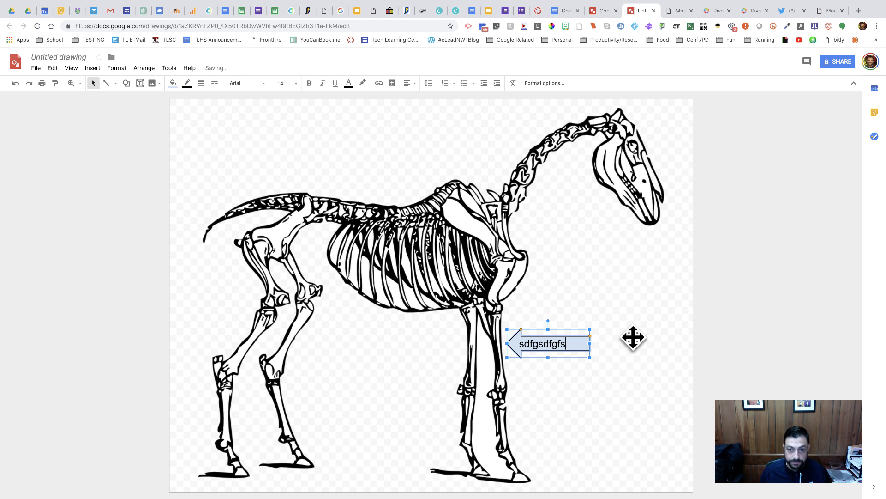
{"action": "left_click", "coordinate": [649, 326]}
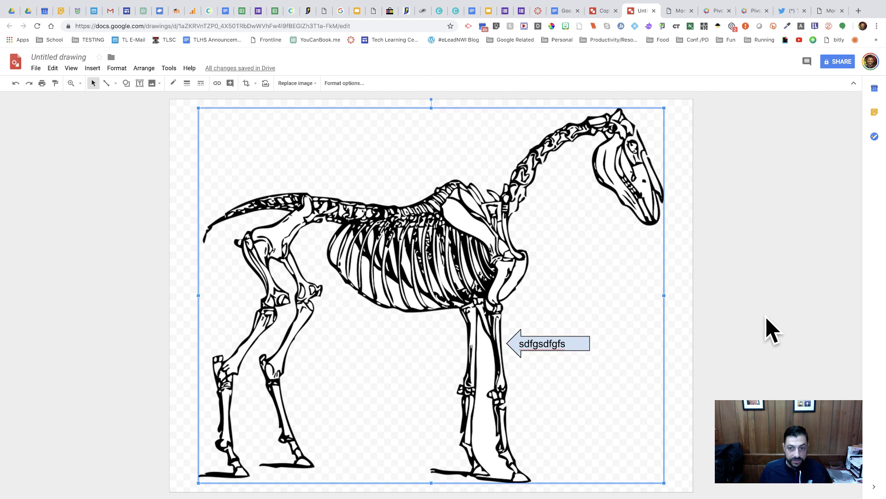
{"action": "left_click", "coordinate": [683, 311]}
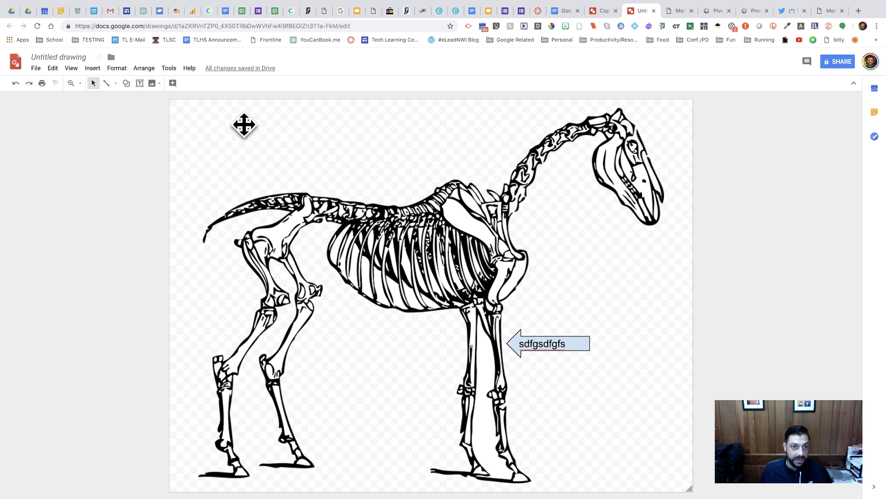
Step: Draw a tall oval shape over the horse's skull and shift it slightly left to cover the head
{"action": "left_click", "coordinate": [92, 69]}
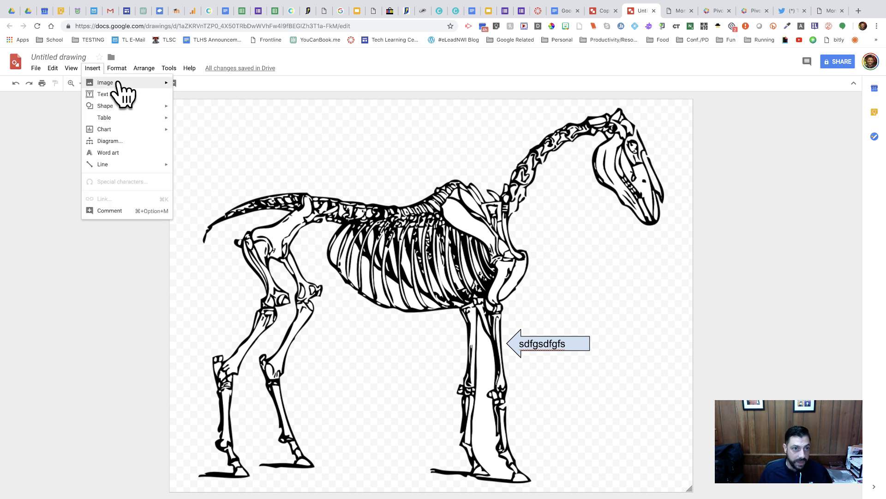
{"action": "mouse_move", "coordinate": [137, 106]}
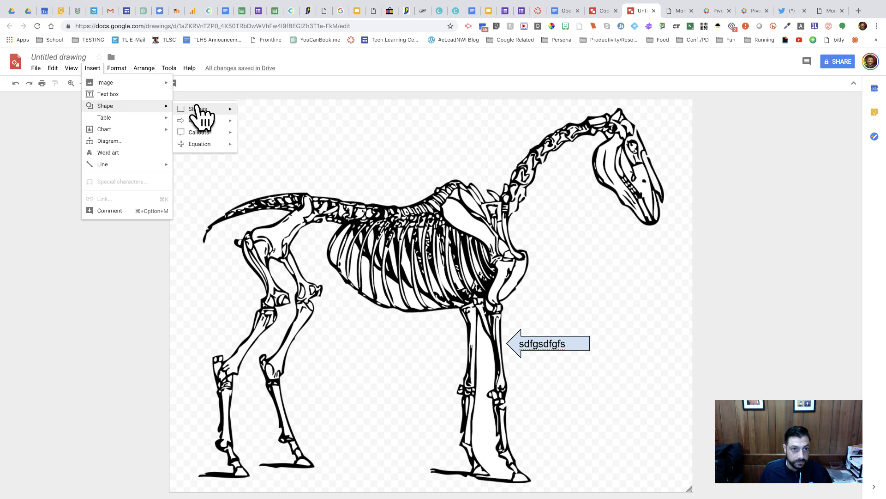
{"action": "mouse_move", "coordinate": [204, 111]}
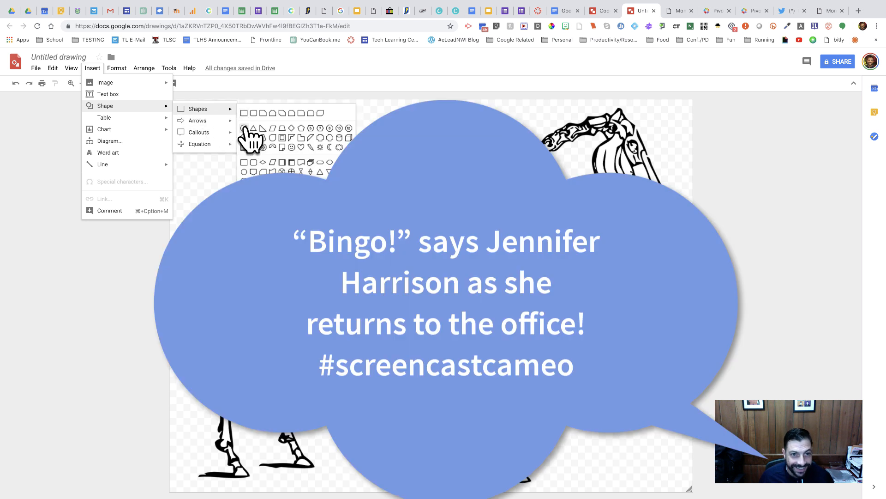
{"action": "left_click", "coordinate": [244, 128]}
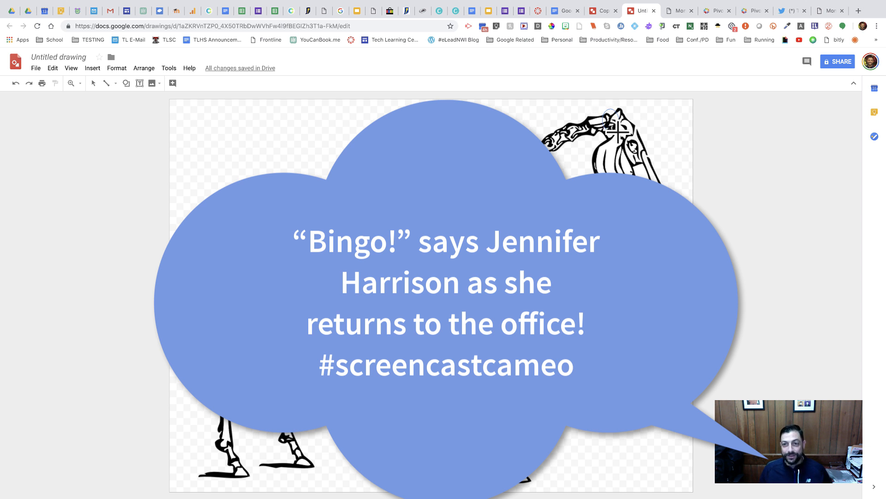
{"action": "mouse_move", "coordinate": [618, 132]}
{"action": "left_mouse_down"}
{"action": "mouse_move", "coordinate": [640, 173]}
{"action": "mouse_move", "coordinate": [669, 186]}
{"action": "left_mouse_up"}
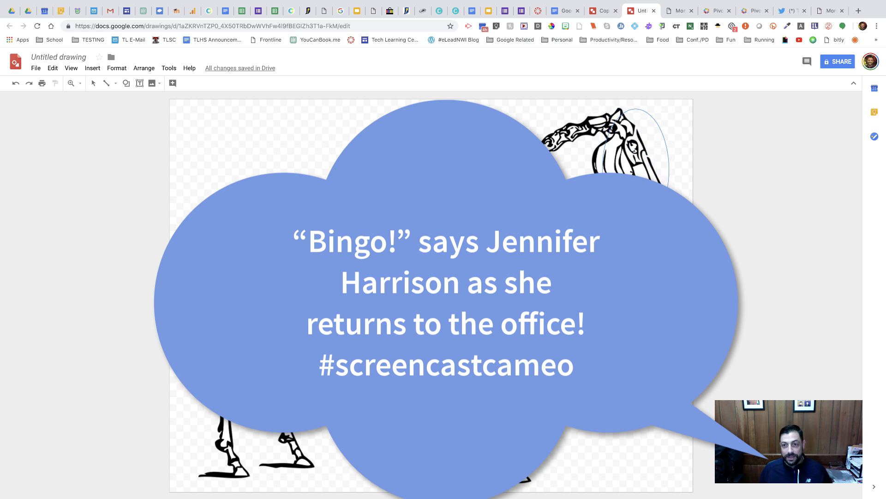
{"action": "left_click_drag", "start_coordinate": [669, 231], "coordinate": [669, 230]}
{"action": "left_click_drag", "start_coordinate": [638, 196], "coordinate": [624, 195]}
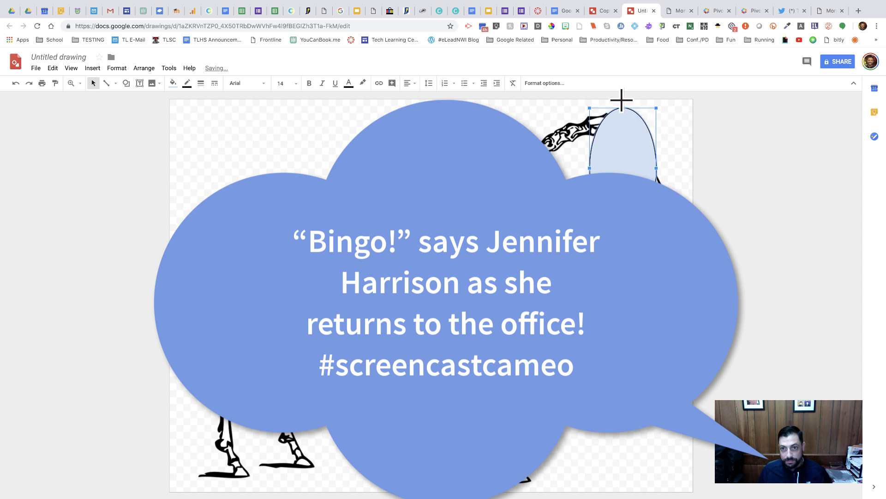
Step: Tilt the oval counterclockwise to match the skull's angle and reposition it over the head
{"action": "left_click_drag", "start_coordinate": [622, 99], "coordinate": [608, 103]}
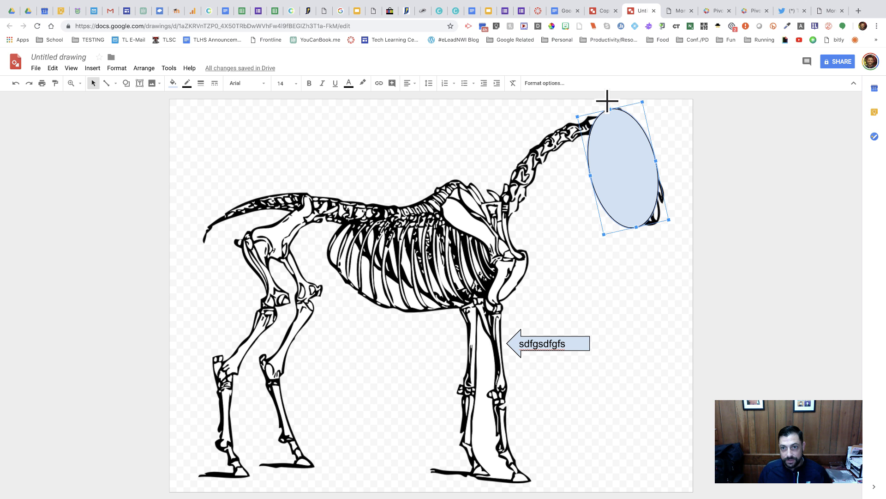
{"action": "left_click_drag", "start_coordinate": [606, 101], "coordinate": [593, 105]}
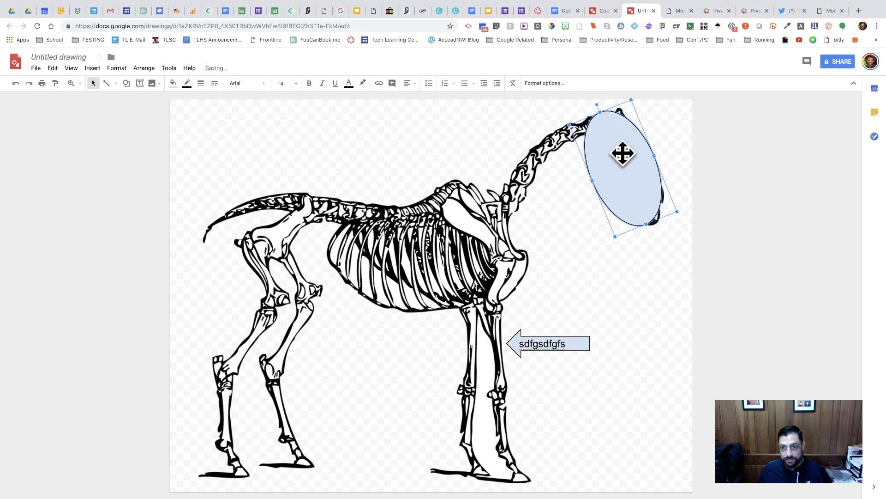
{"action": "left_click_drag", "start_coordinate": [621, 152], "coordinate": [630, 159]}
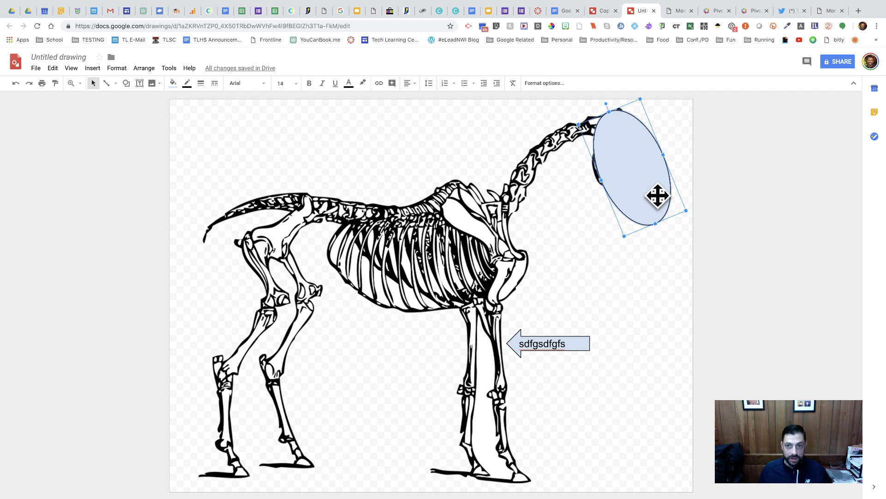
{"action": "left_click", "coordinate": [583, 258]}
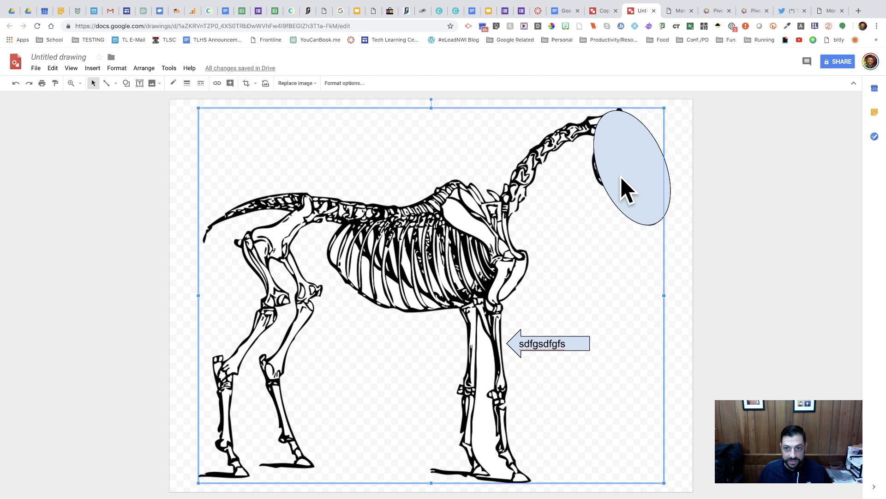
Step: Make both the fill and the border of the oval over the skull transparent
{"action": "left_click", "coordinate": [622, 176]}
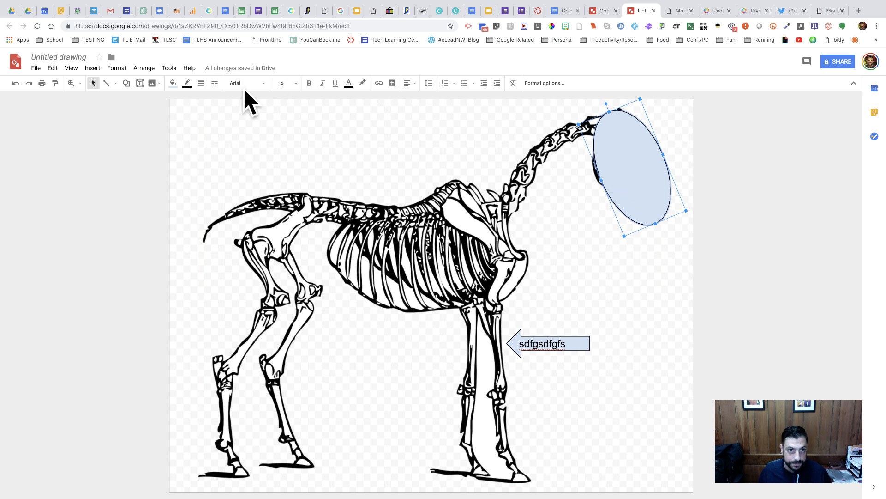
{"action": "left_click", "coordinate": [174, 83]}
{"action": "left_click", "coordinate": [204, 115]}
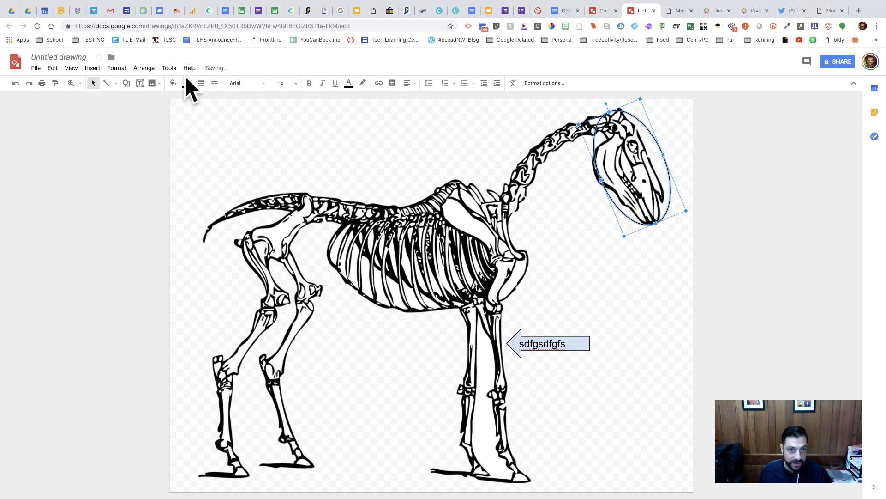
{"action": "left_click", "coordinate": [187, 83]}
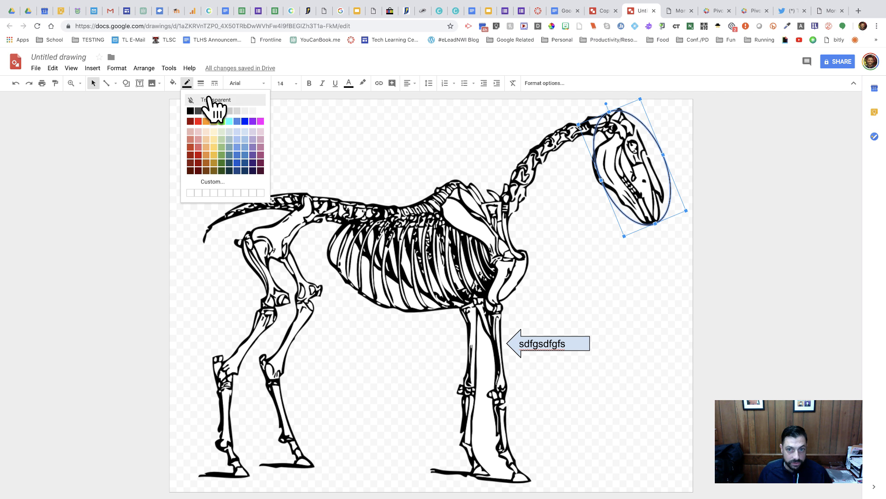
{"action": "left_click", "coordinate": [211, 98]}
{"action": "left_click", "coordinate": [656, 323]}
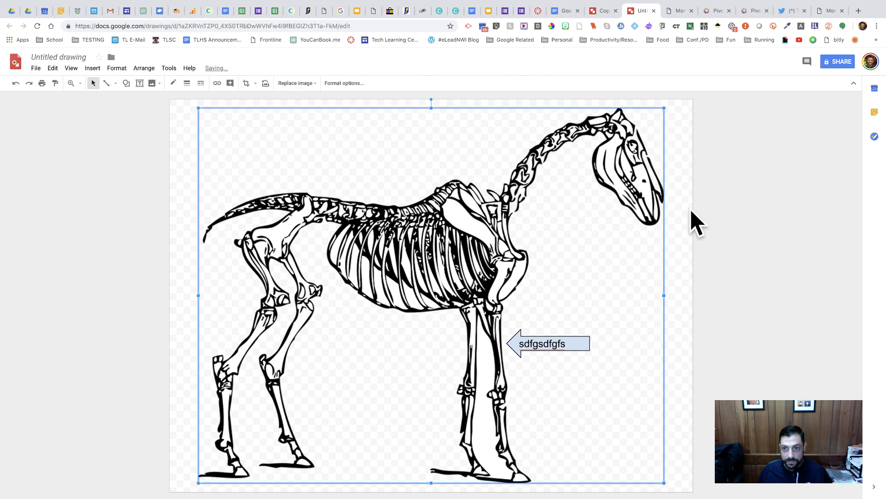
{"action": "left_click", "coordinate": [647, 192]}
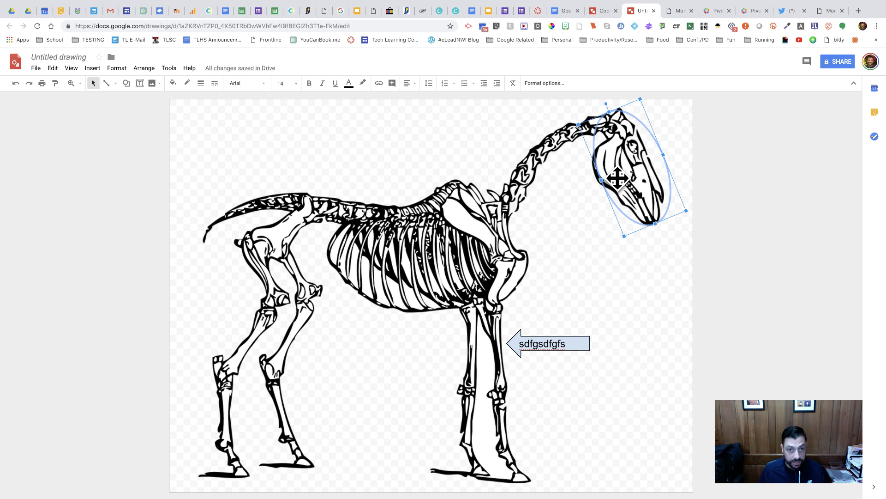
{"action": "mouse_move", "coordinate": [510, 496]}
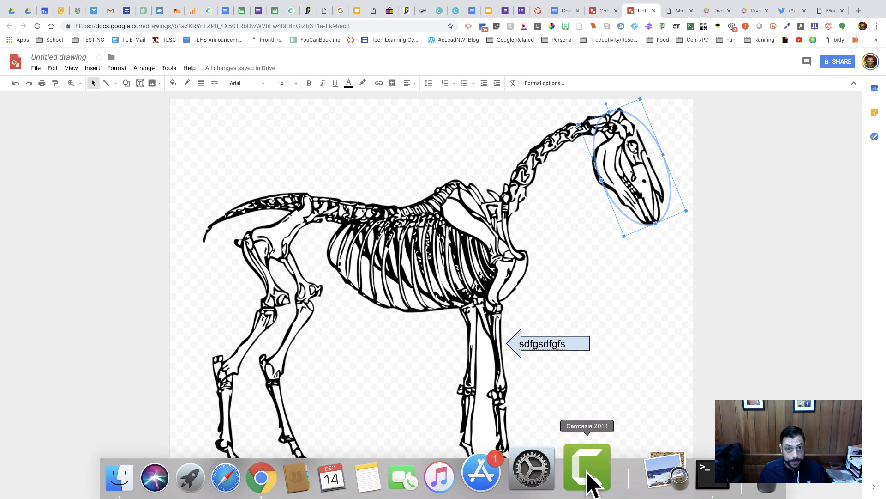
{"action": "right_click", "coordinate": [587, 472]}
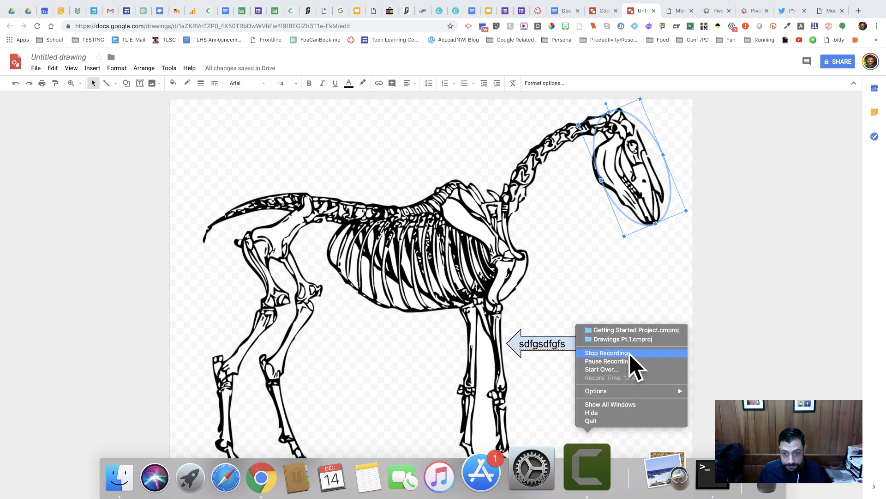